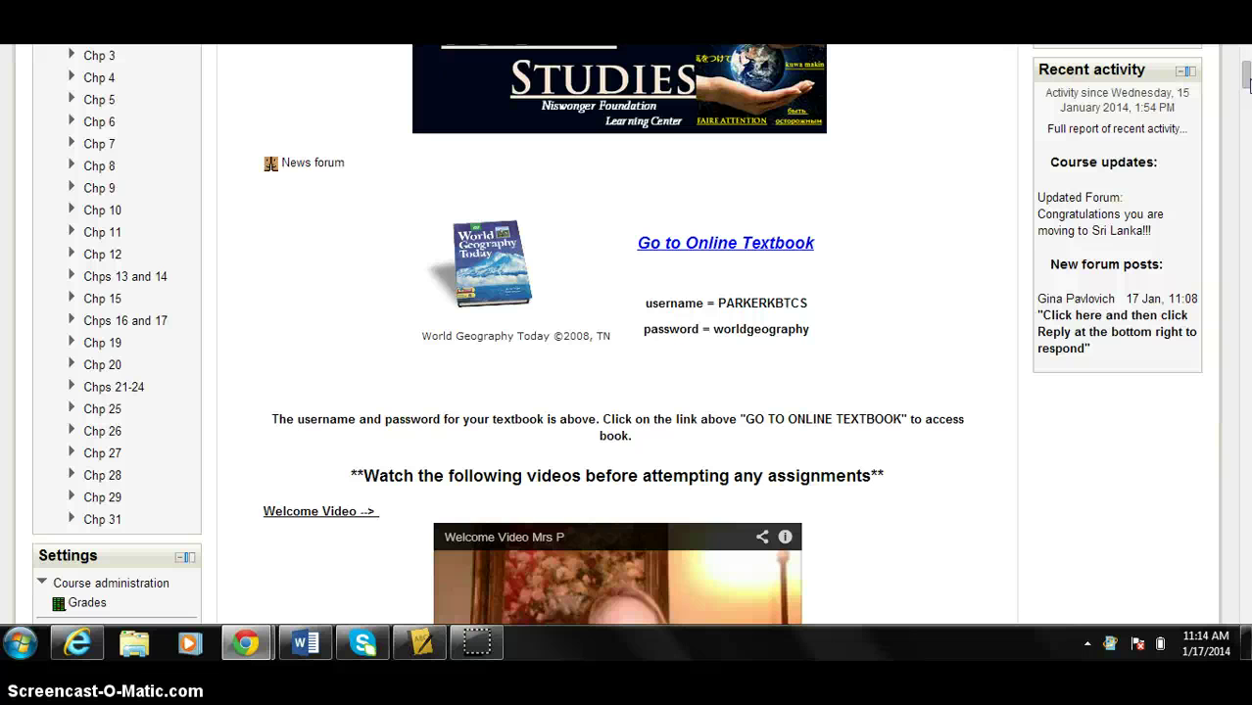
Step: Open the online textbook site from the World Geography course page
left_click(746, 241)
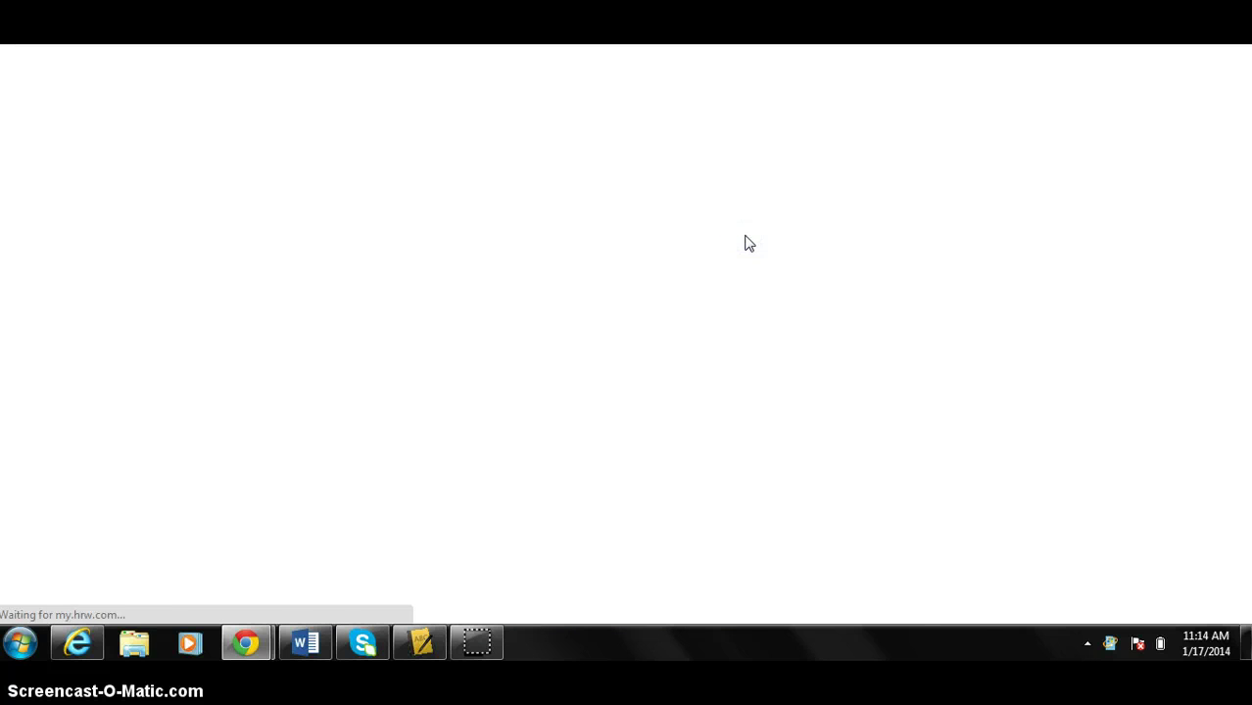
left_click(479, 327)
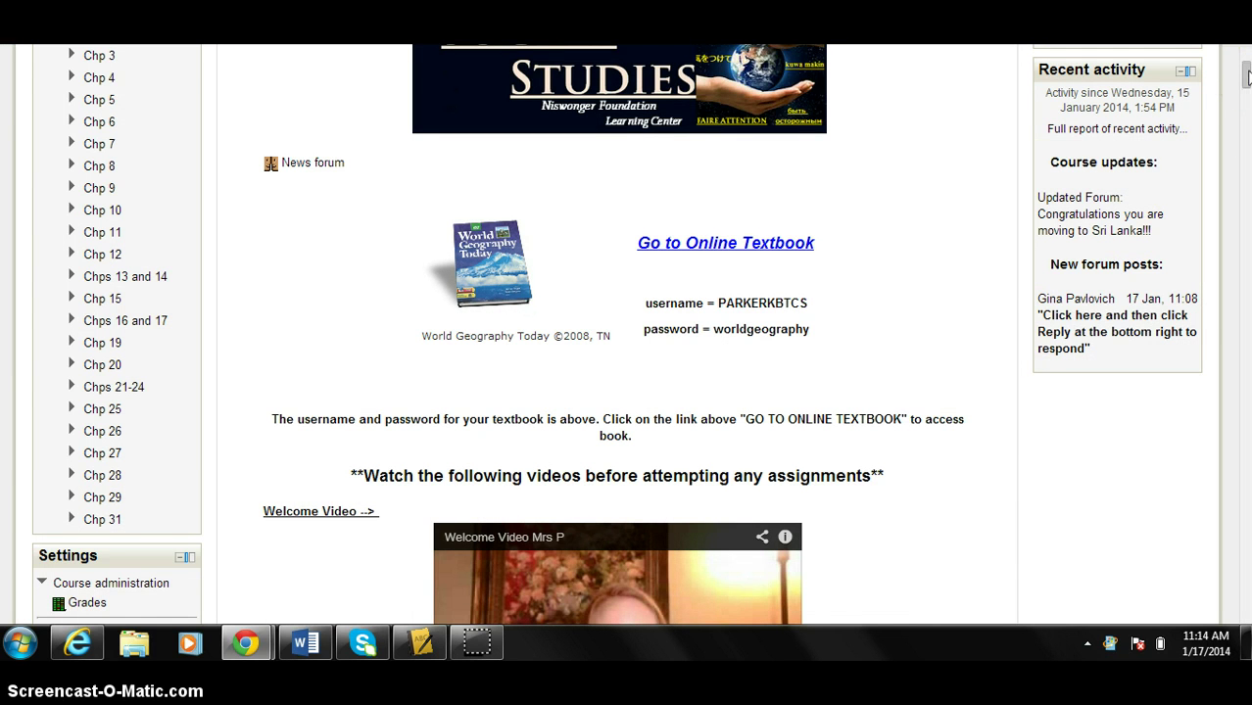
Step: Expand the Chp 1 and Chp 2 sections in the course navigation to view their assignments
mouse_move(1246, 77)
left_mouse_down()
mouse_move(1246, 178)
mouse_move(1246, 67)
left_mouse_up()
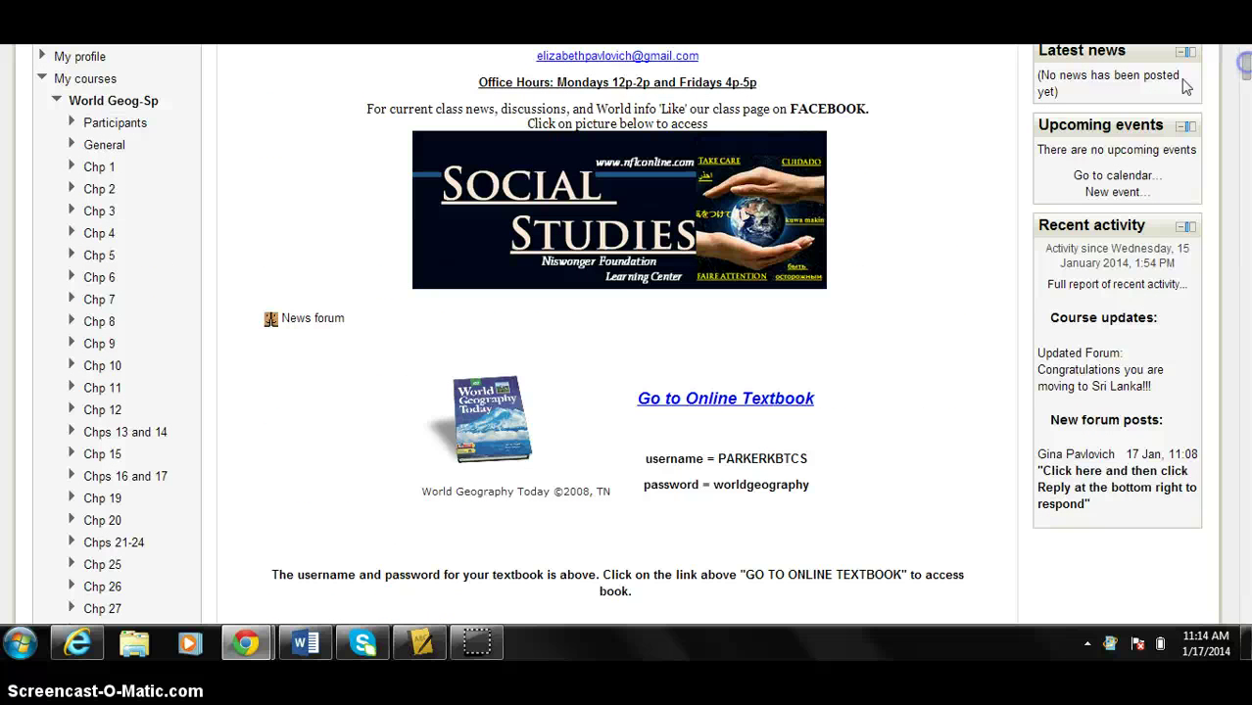
left_click(98, 169)
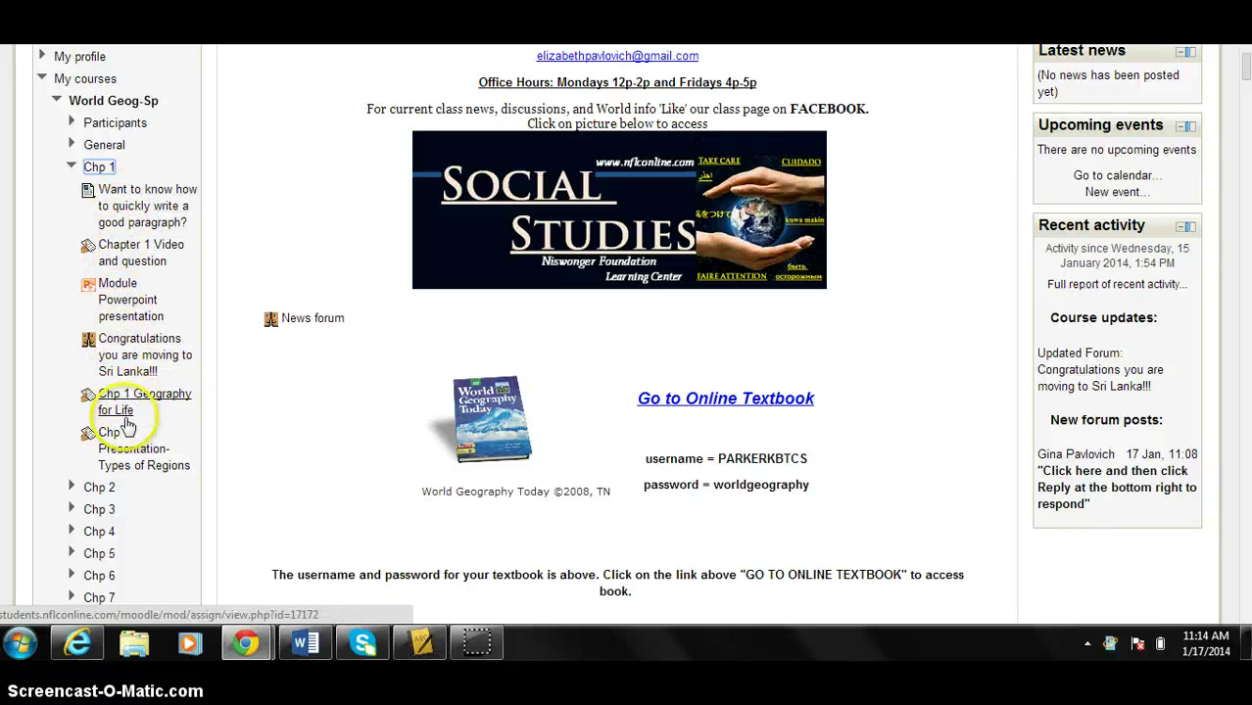
left_click(99, 486)
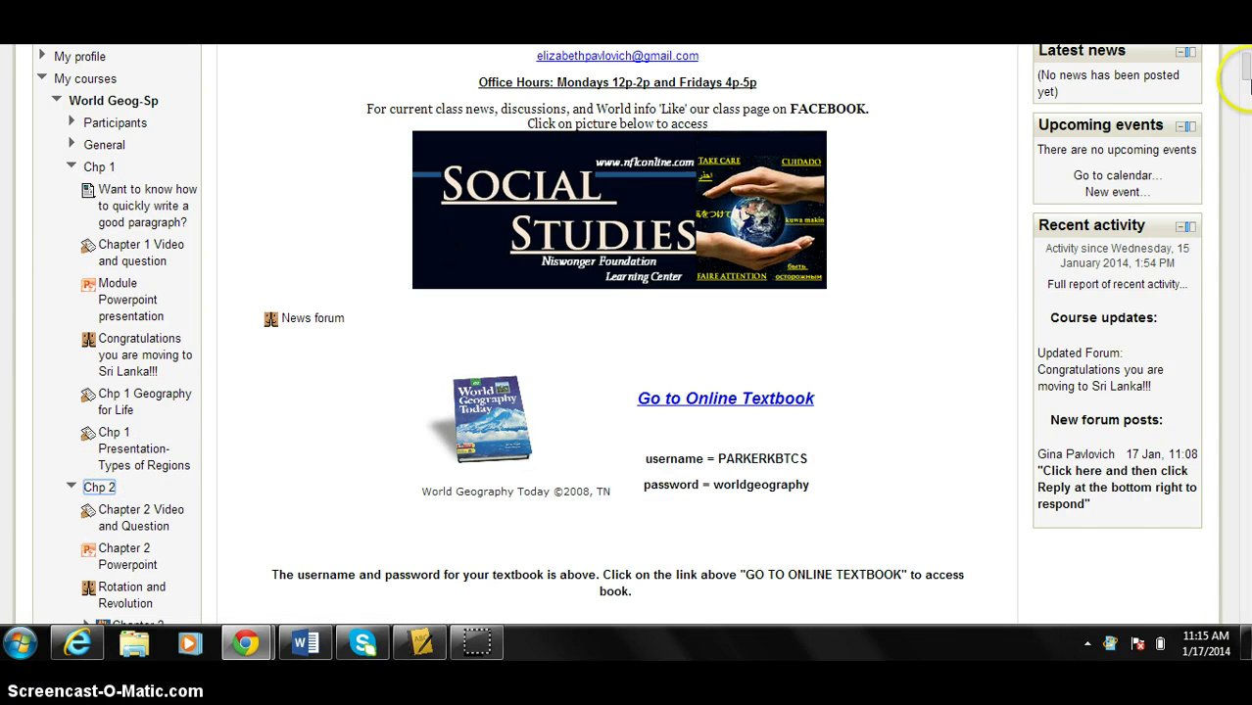
Step: Open the course grades and review the list of grade items in the user report
left_click_drag(1245, 66, 1245, 131)
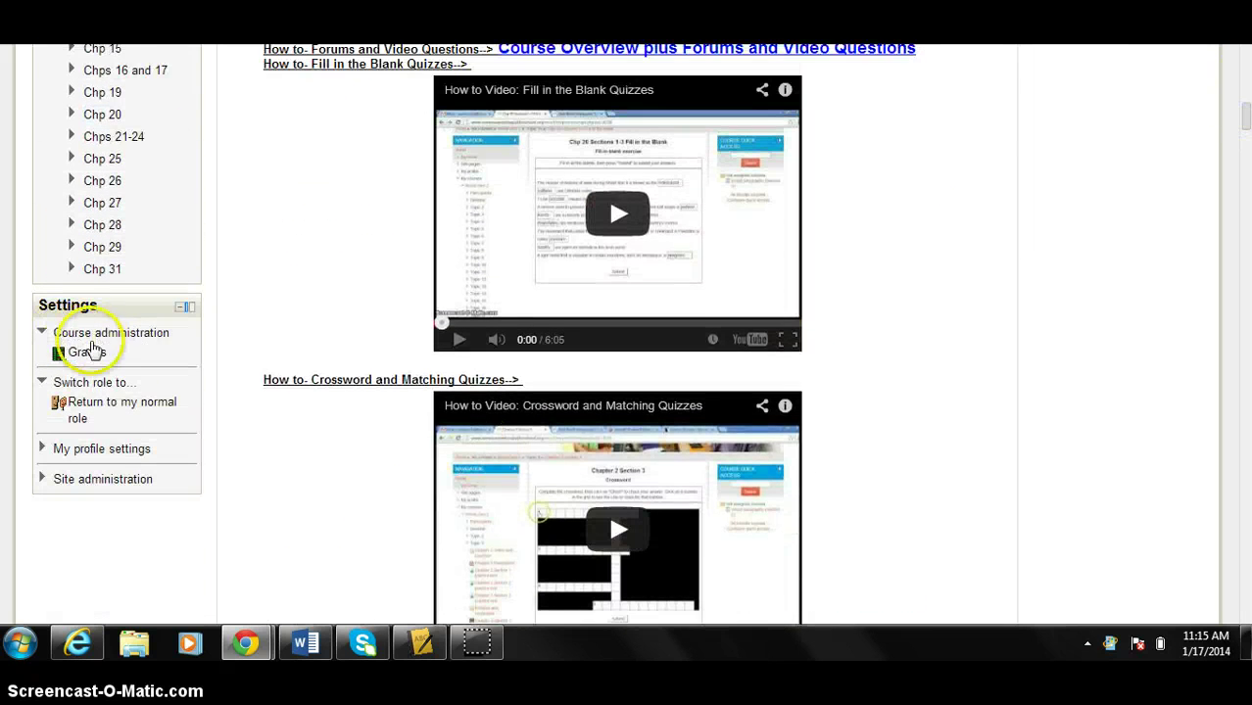
left_click(86, 334)
left_click(87, 334)
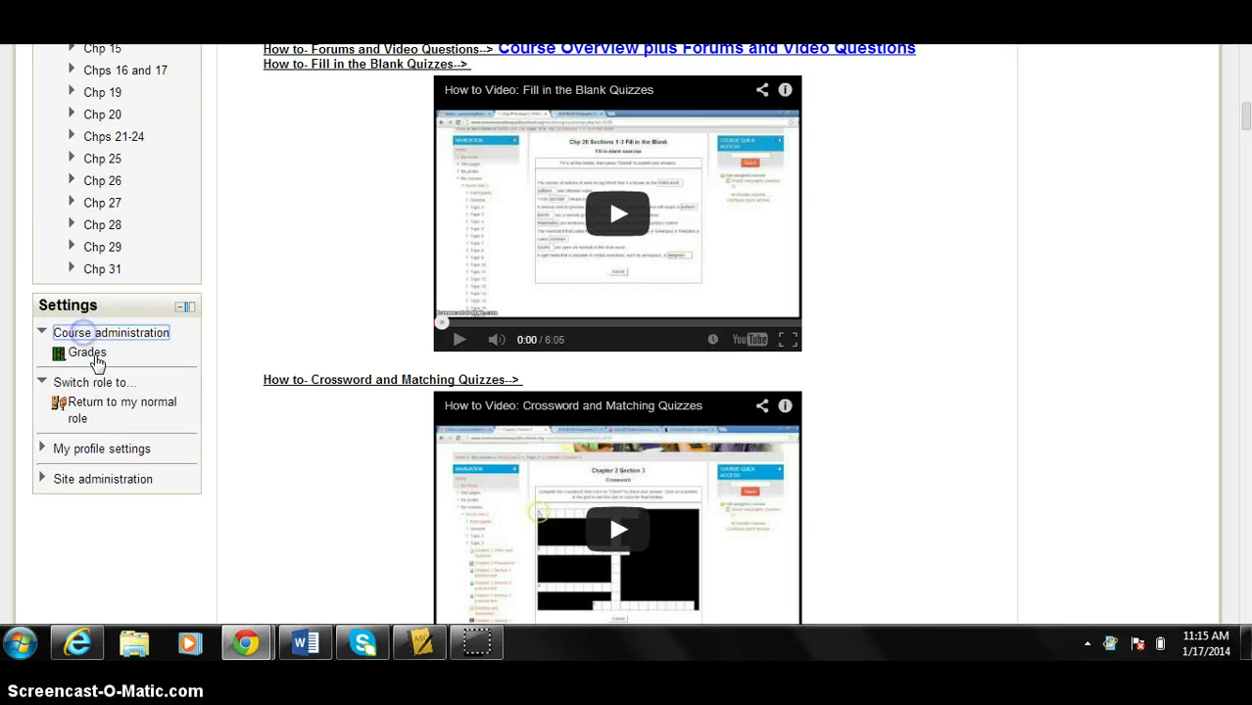
left_click(94, 356)
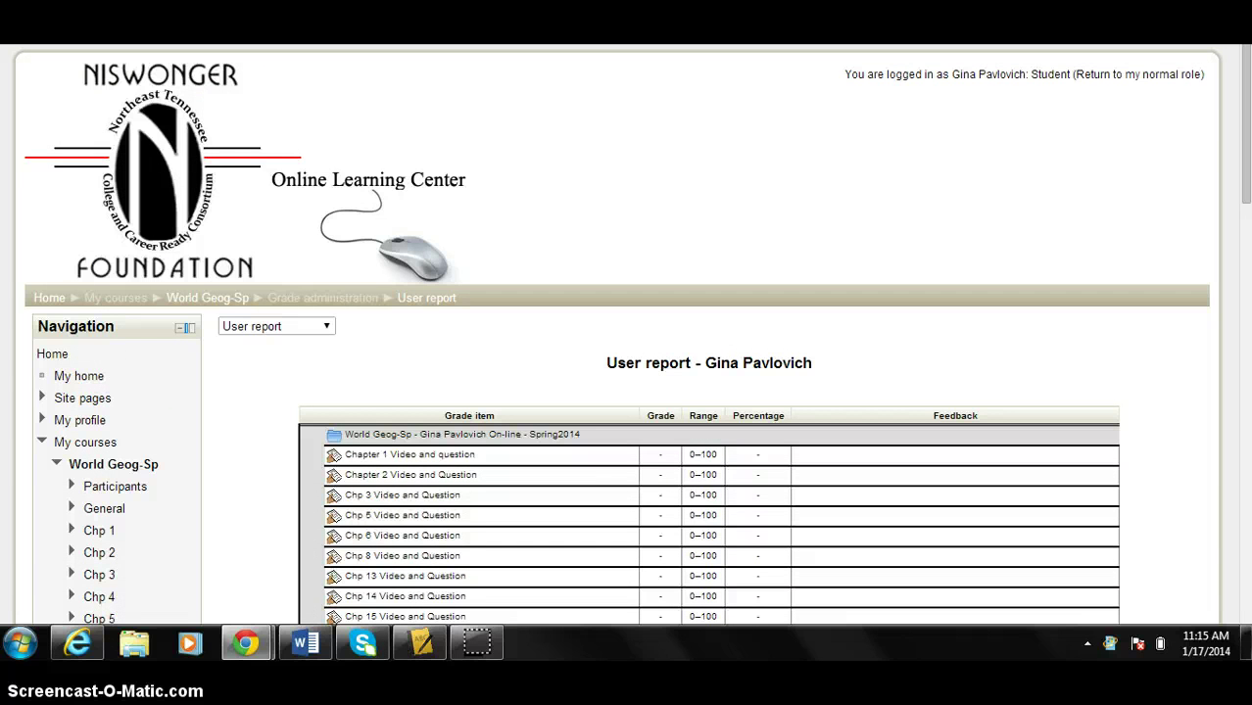
left_click_drag(1242, 127, 1244, 226)
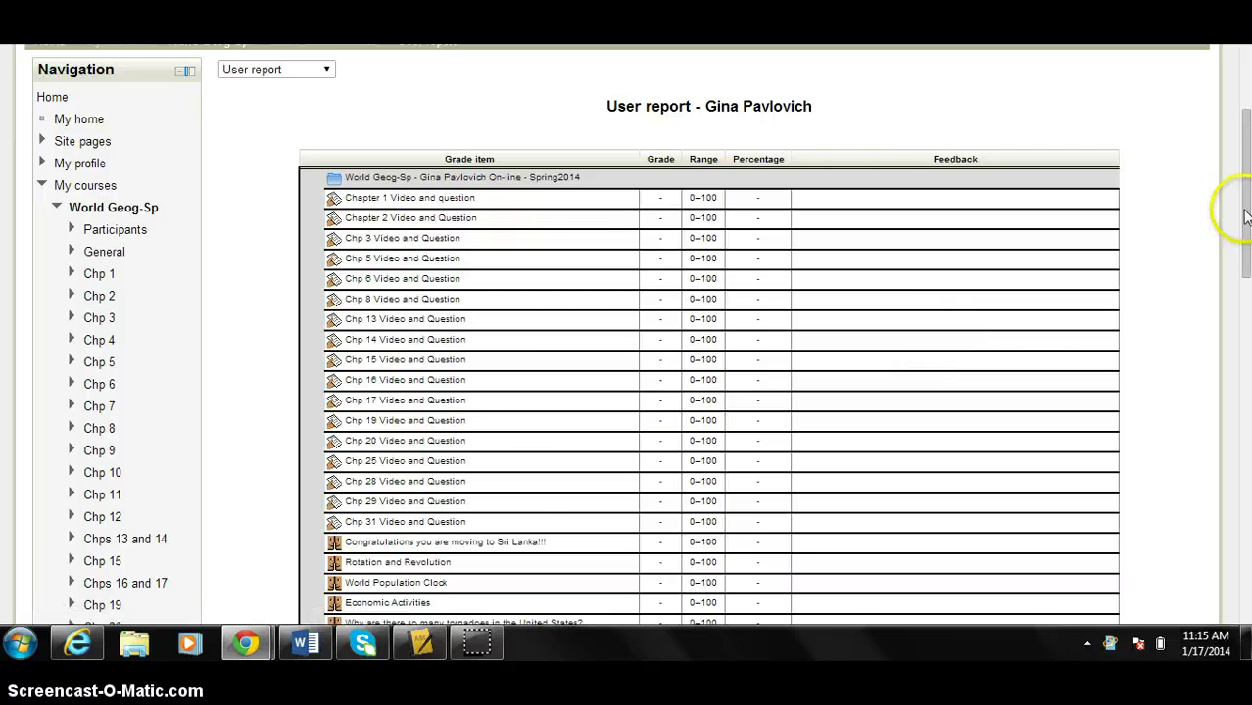
left_click_drag(1246, 216, 1245, 368)
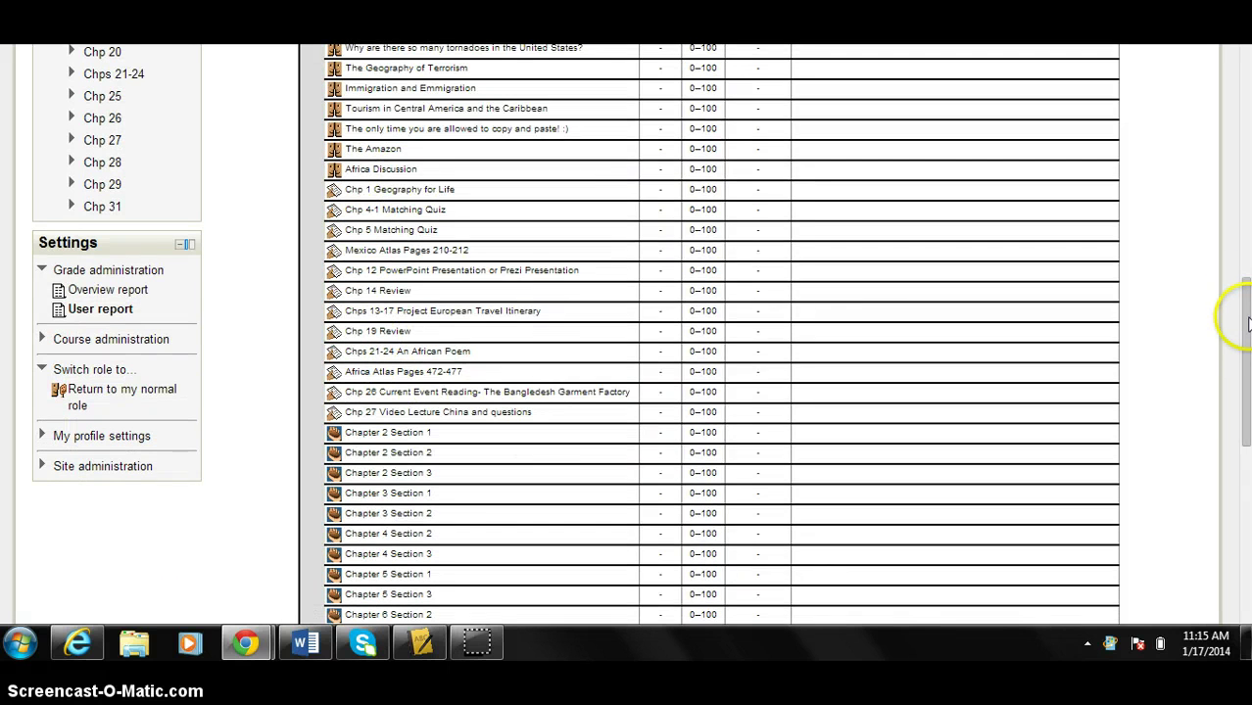
left_click_drag(1247, 323, 1247, 406)
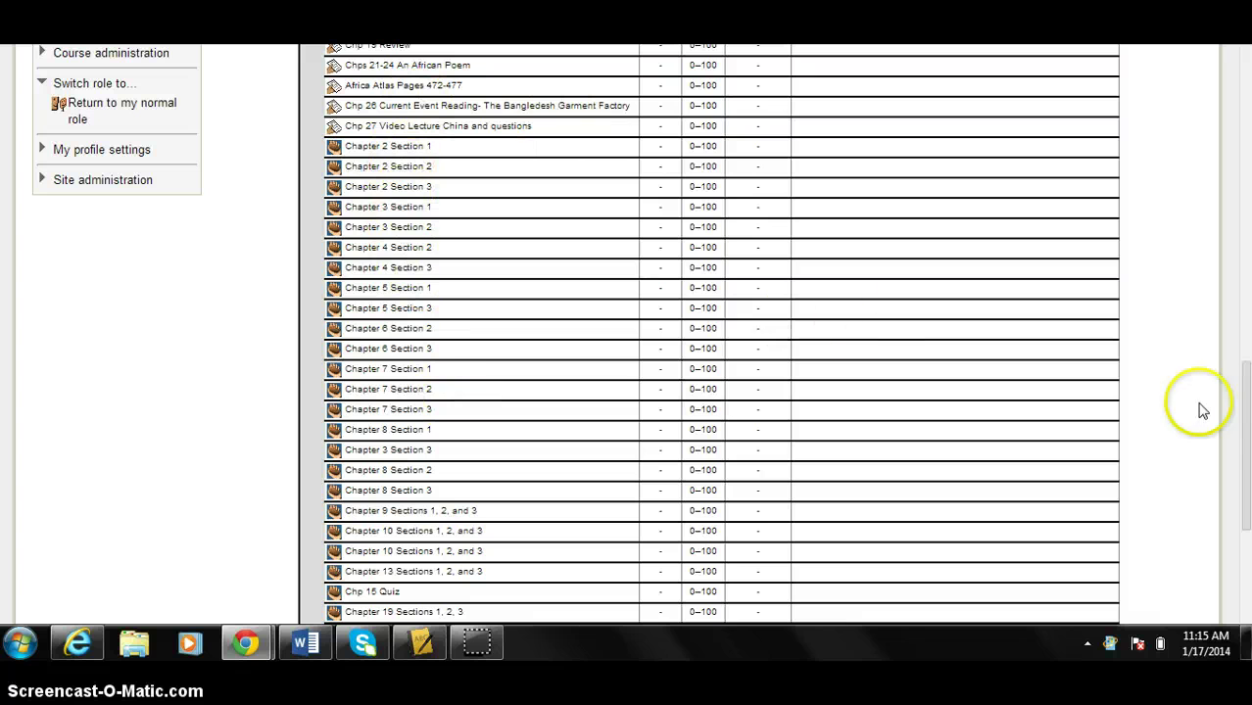
Step: Open the Chapter 1 Video and question assignment from the Chp 1 section and view its instructions
left_click_drag(1241, 406, 1219, 237)
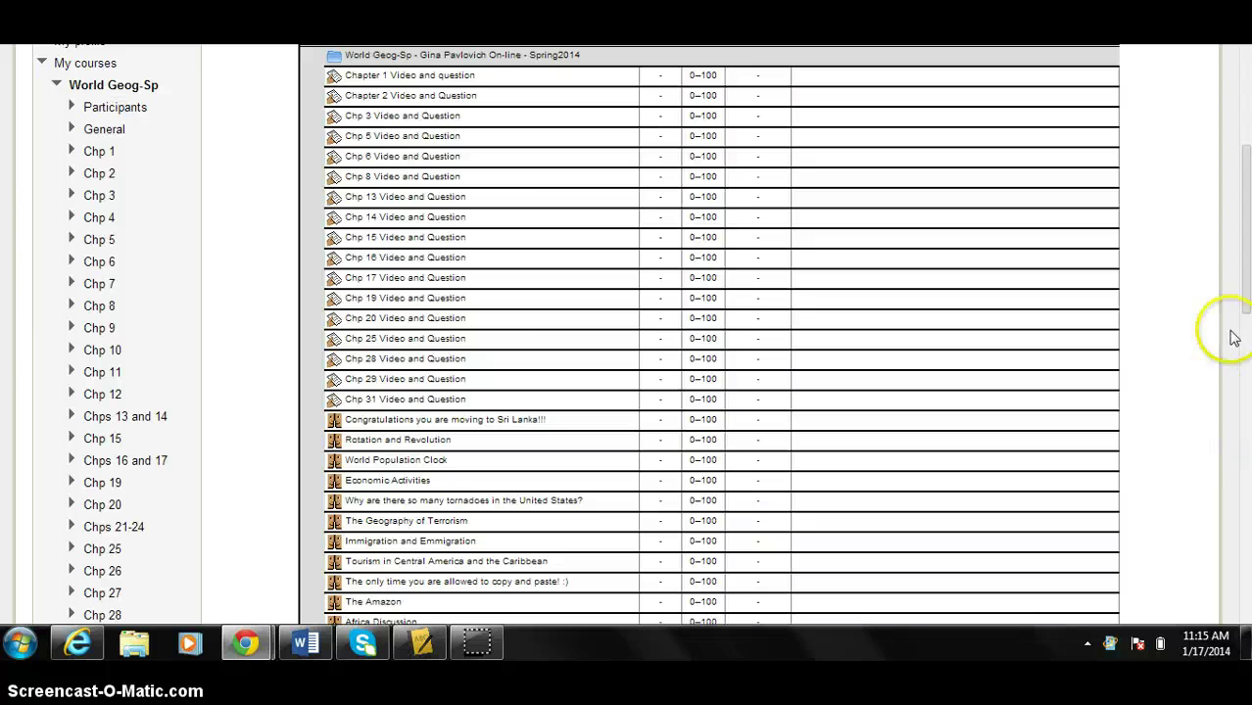
scroll(1239, 294, "up", 3)
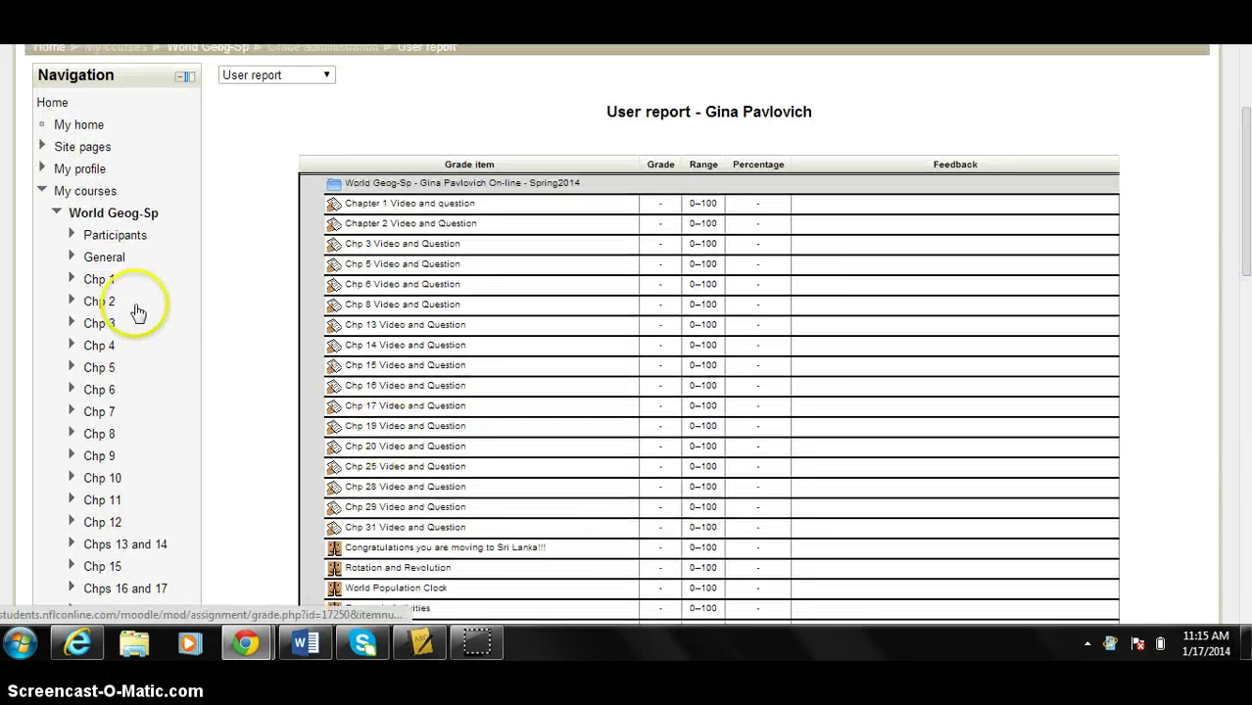
left_click(102, 282)
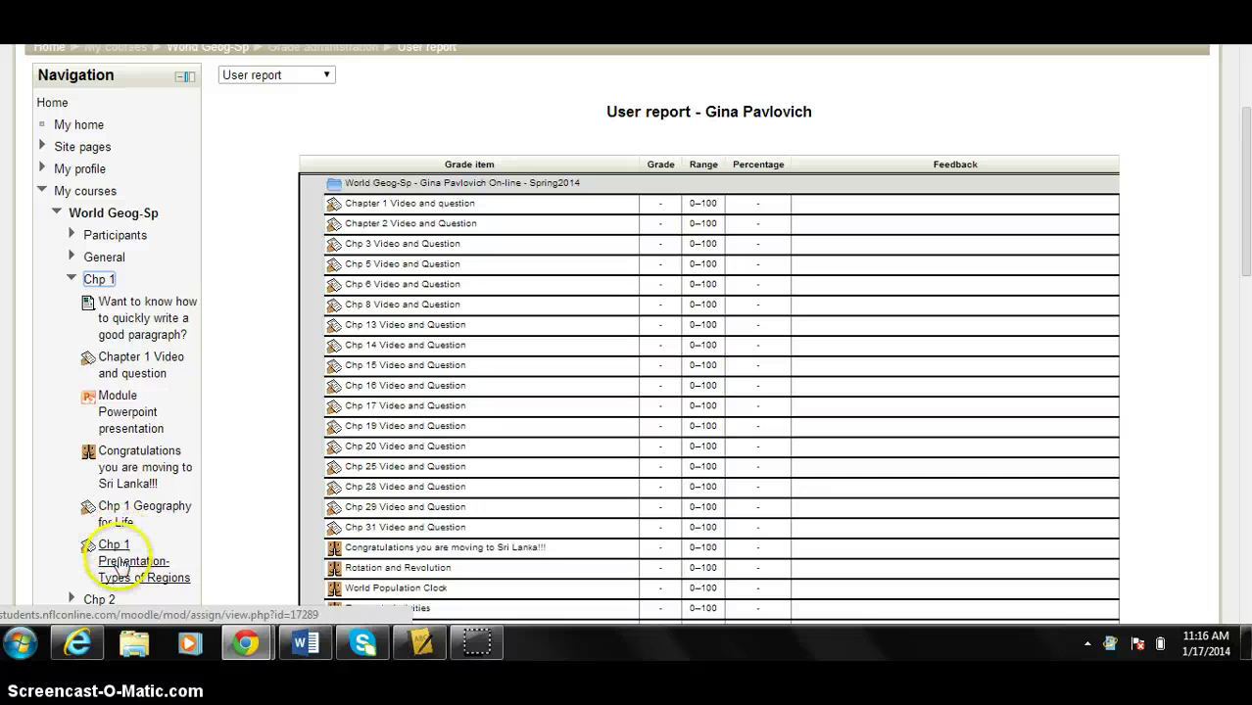
left_click(128, 375)
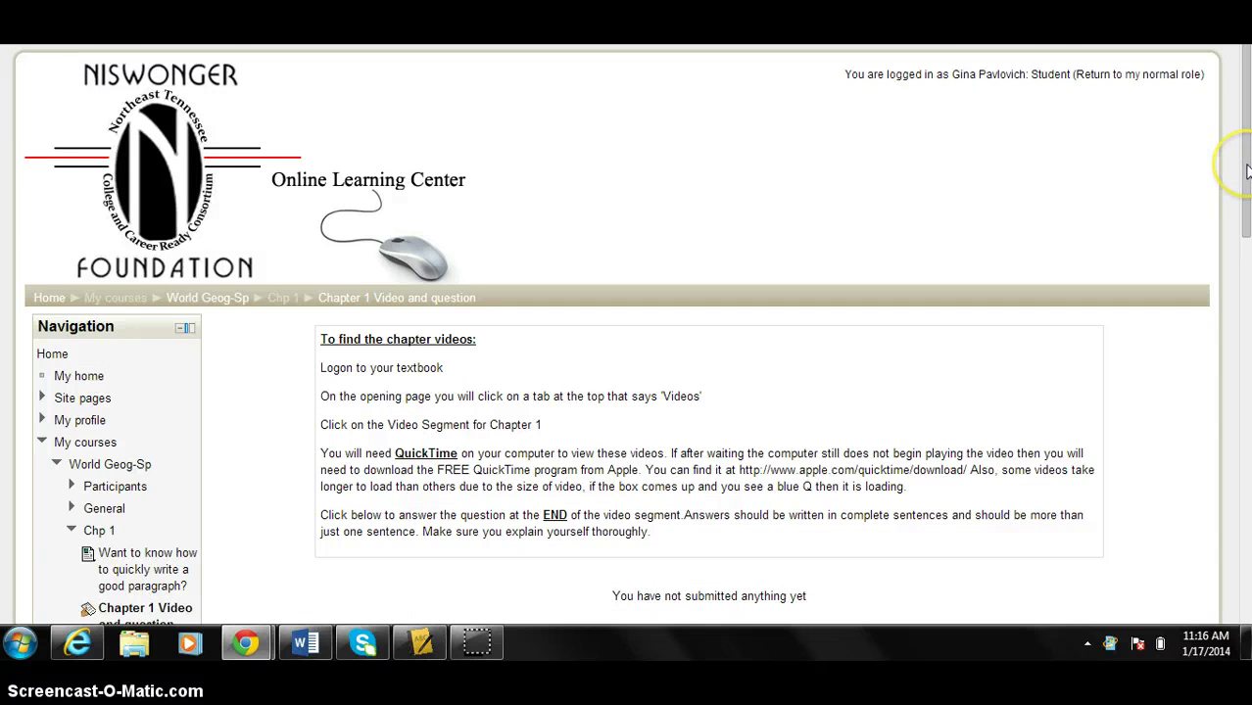
left_click_drag(1246, 172, 1246, 210)
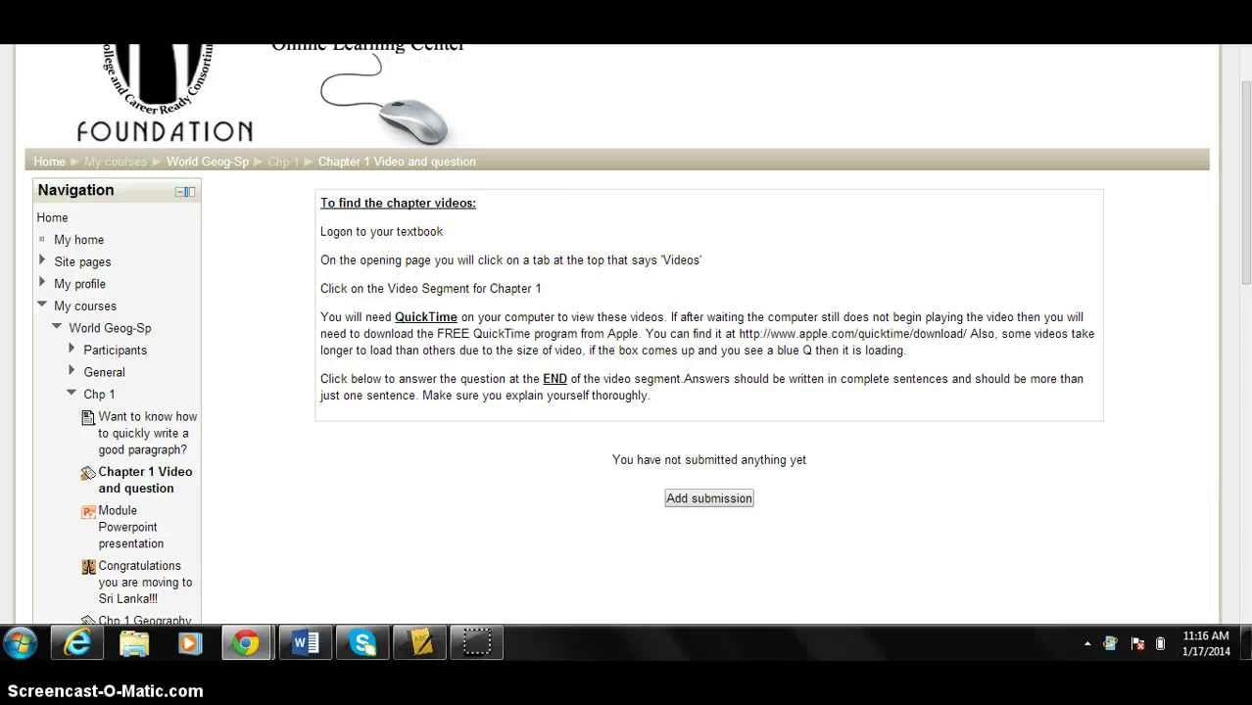
Step: Switch to the online textbook and open the Chapter 1 video segment, Impact of Studying Geography
key("ctrl+Tab")
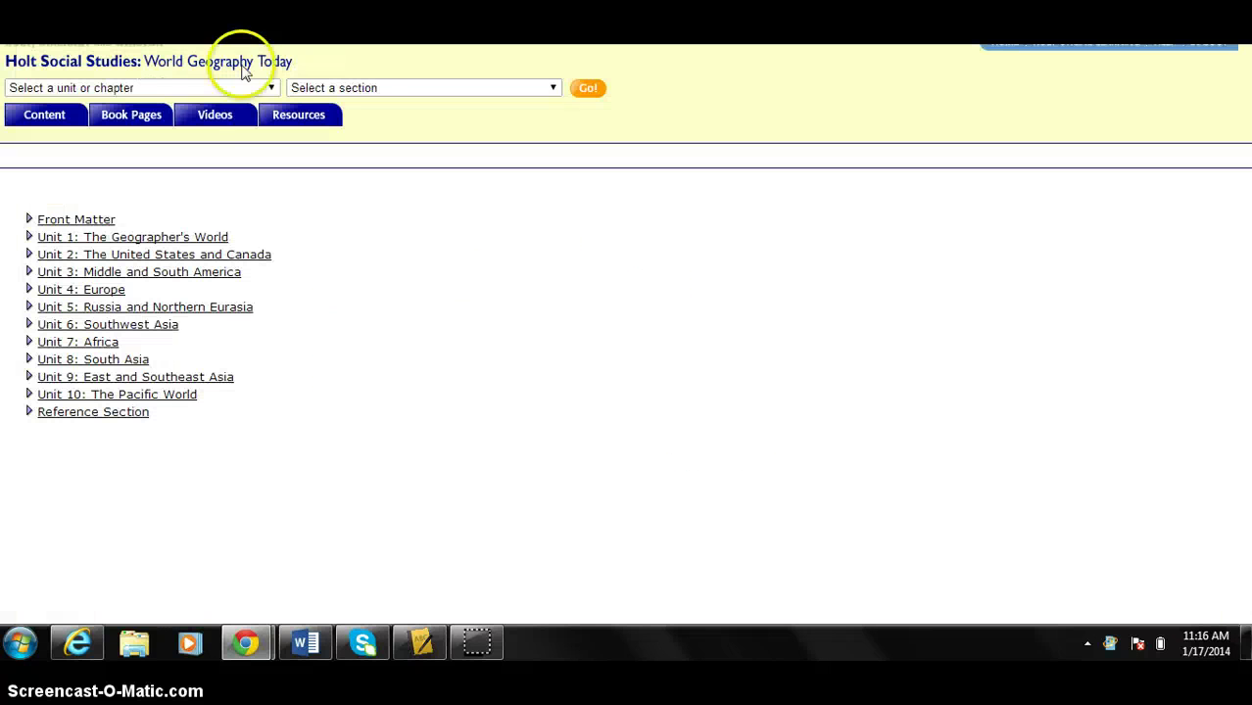
left_click(227, 117)
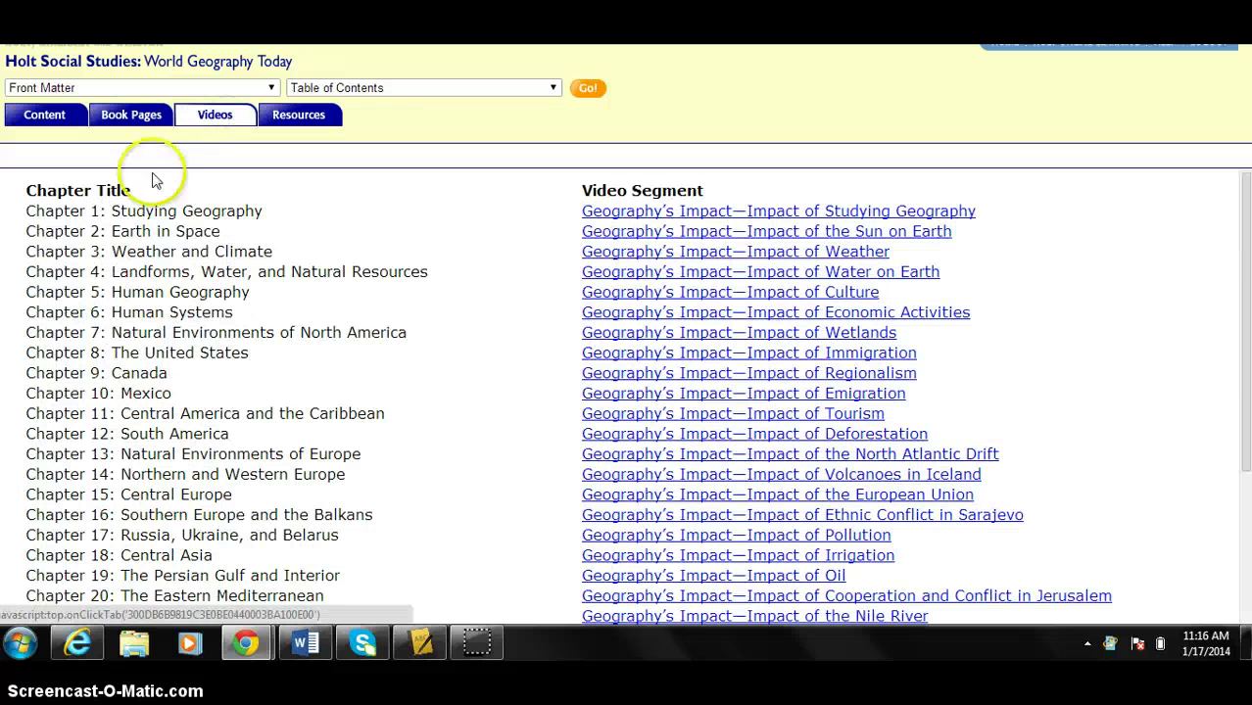
left_click(617, 211)
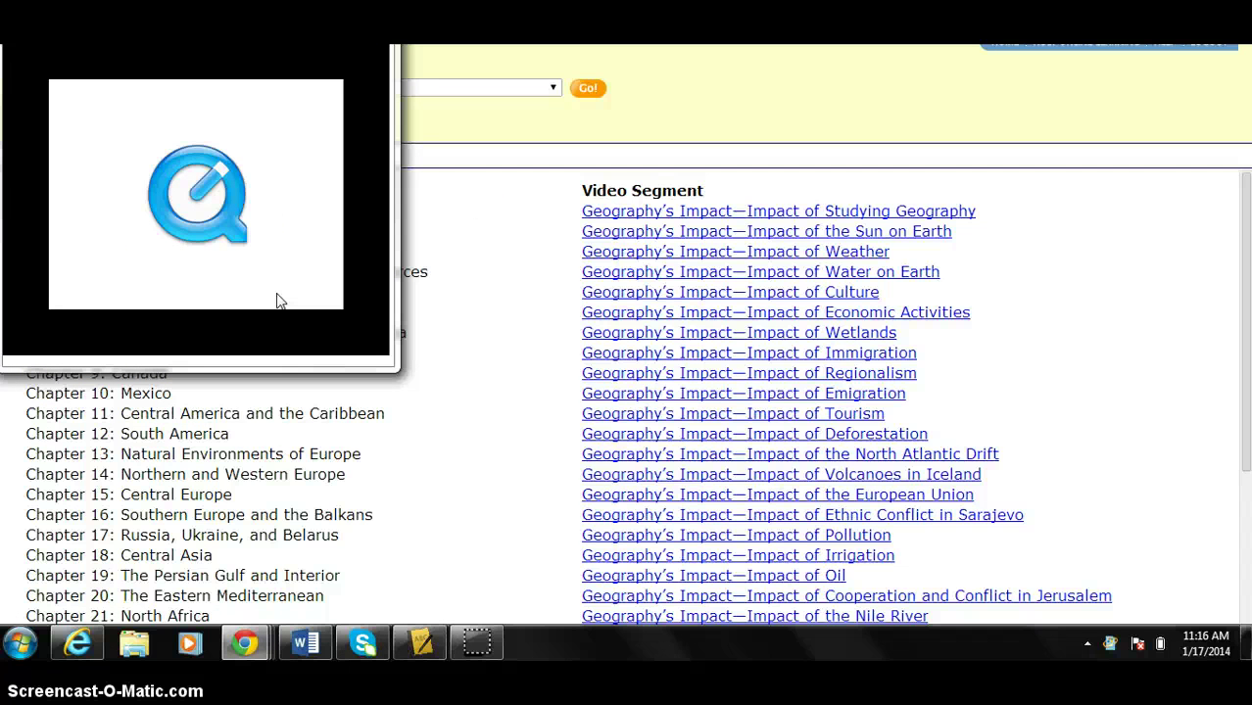
Step: Go from the video player to the QuickTime 7 download page and opt out of Apple news and software updates
left_click(237, 273)
left_click(240, 224)
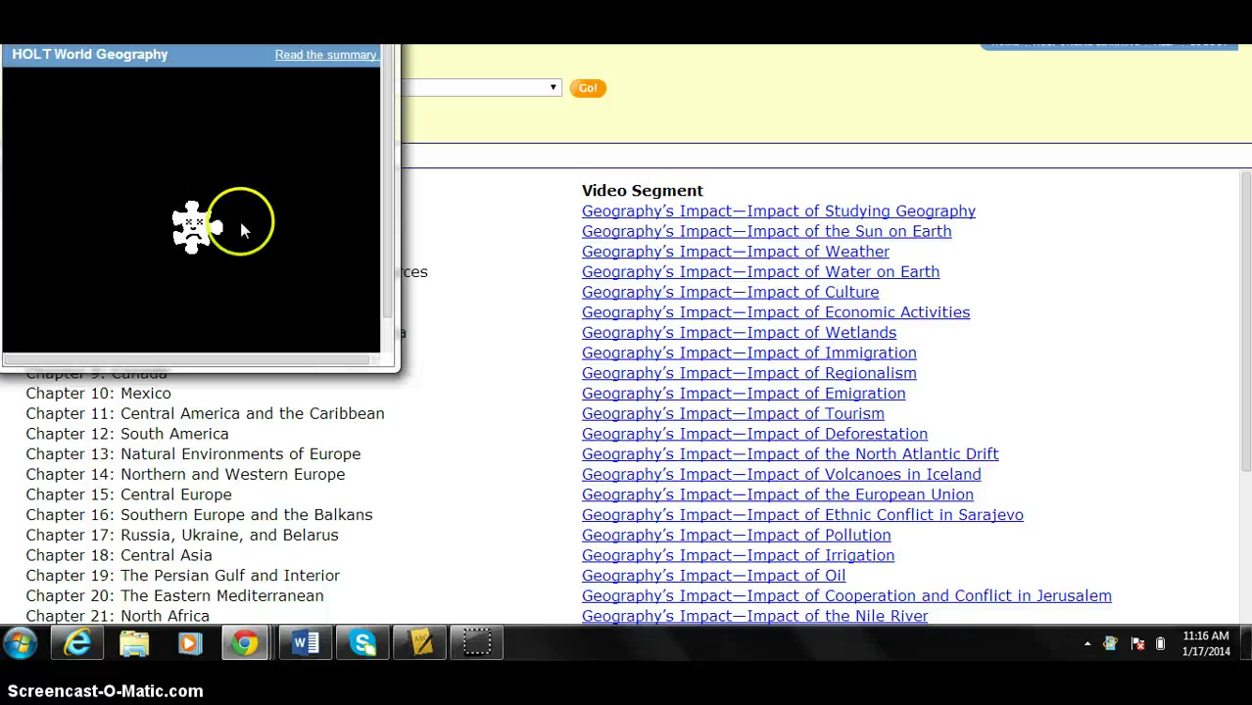
left_click(338, 126)
left_click(311, 283)
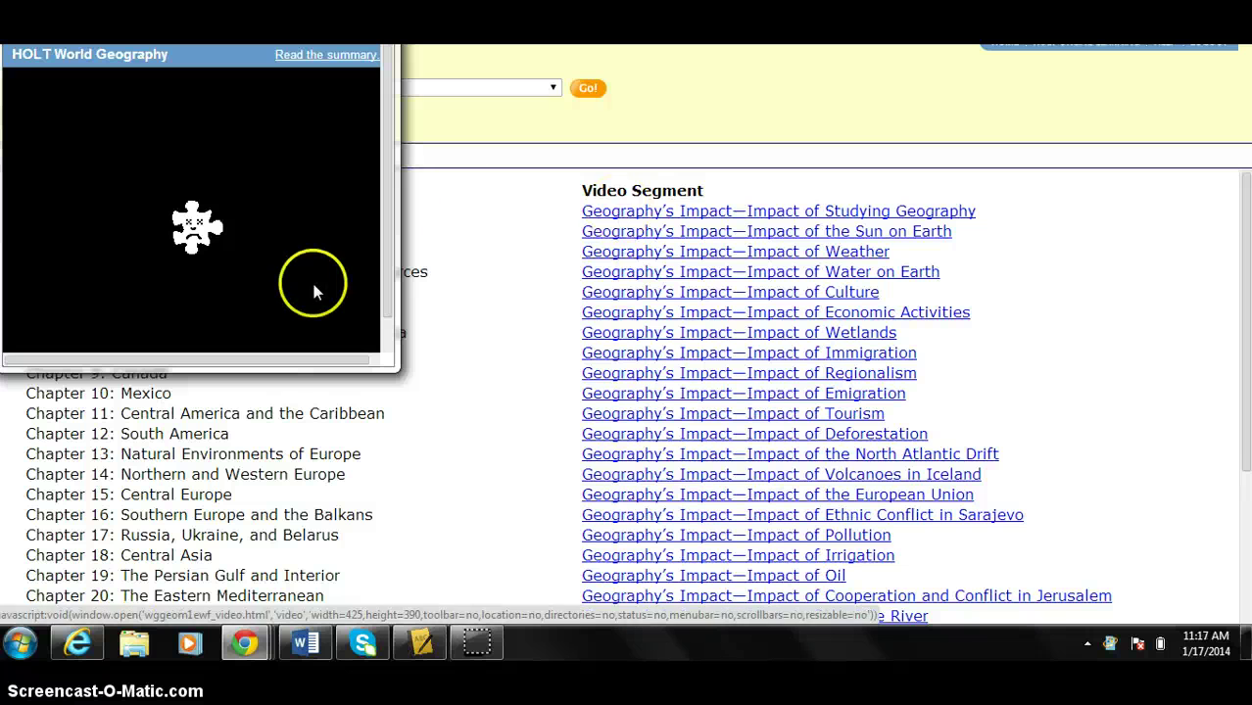
left_click(192, 261)
left_click(203, 255)
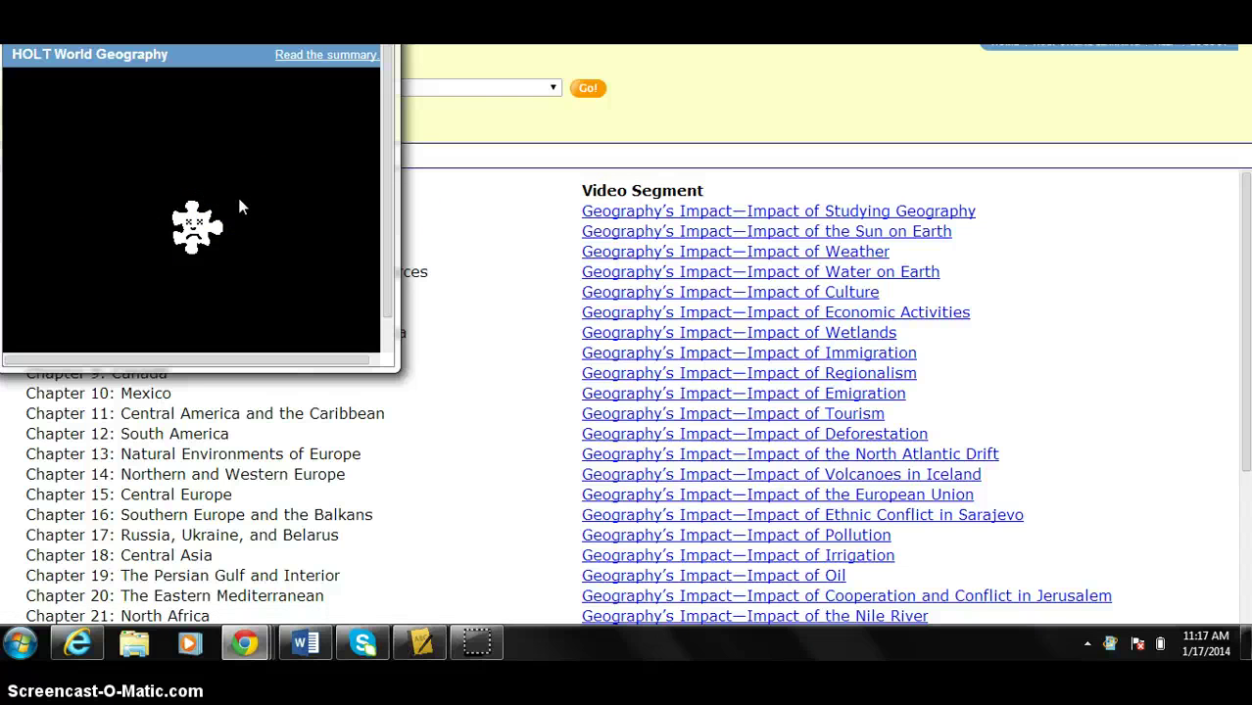
left_click(209, 245)
left_click(283, 196)
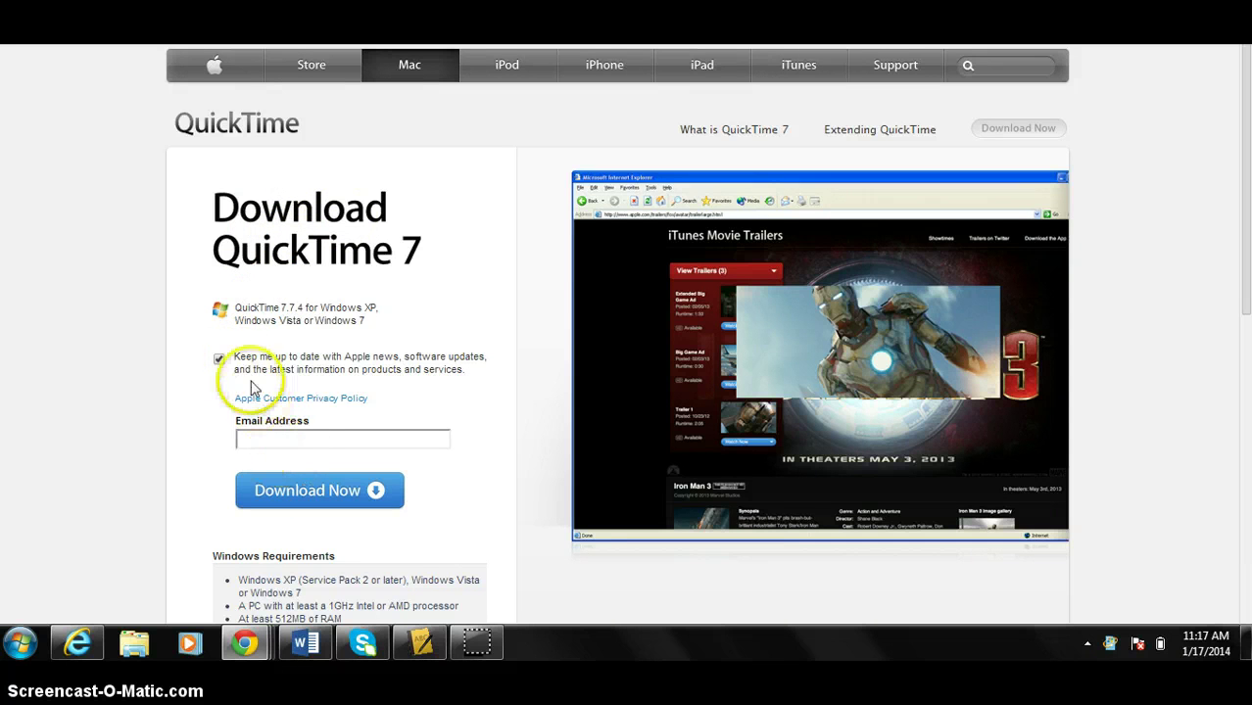
left_click(220, 360)
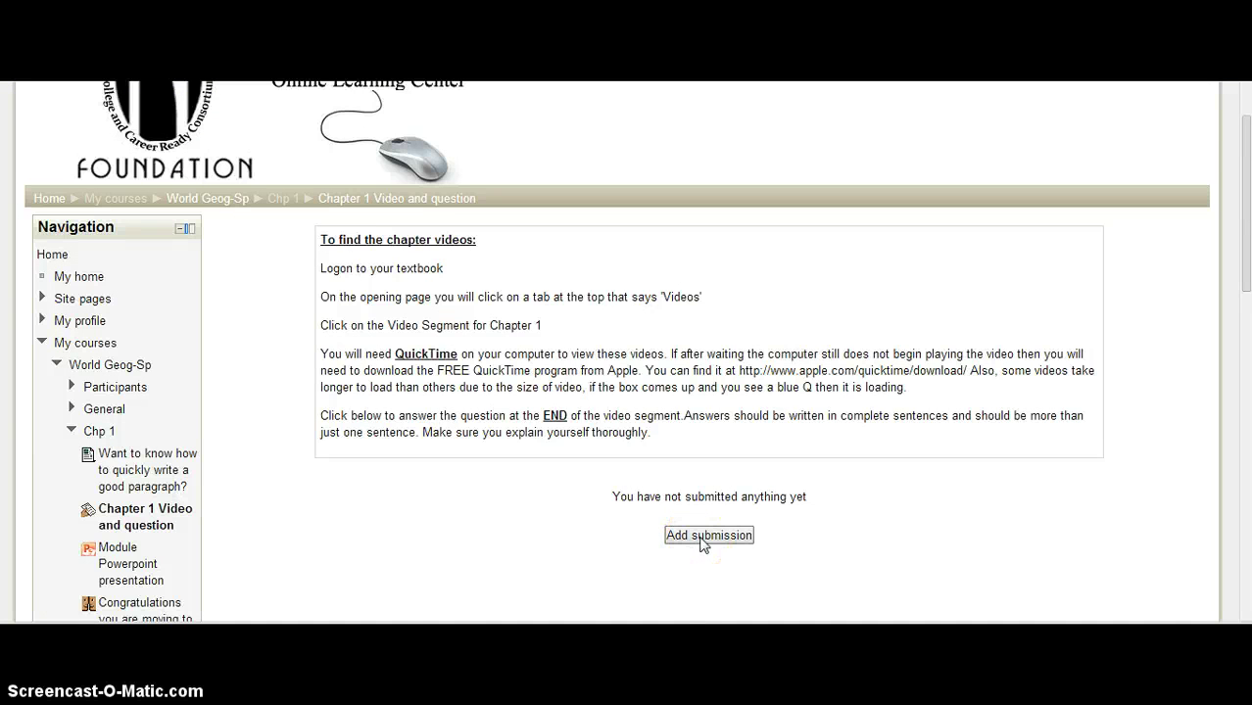
Step: Start a submission for the Chapter 1 Video and question assignment and place the cursor in its text editor
left_click(702, 539)
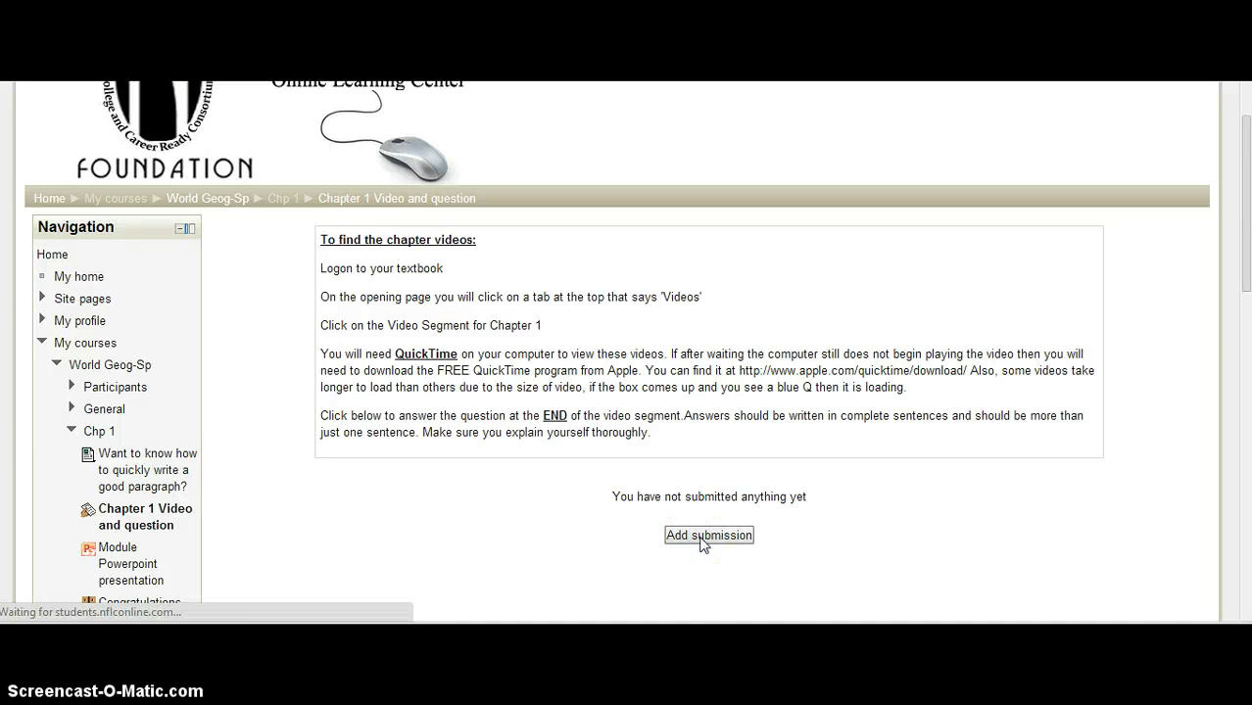
left_click(1246, 181)
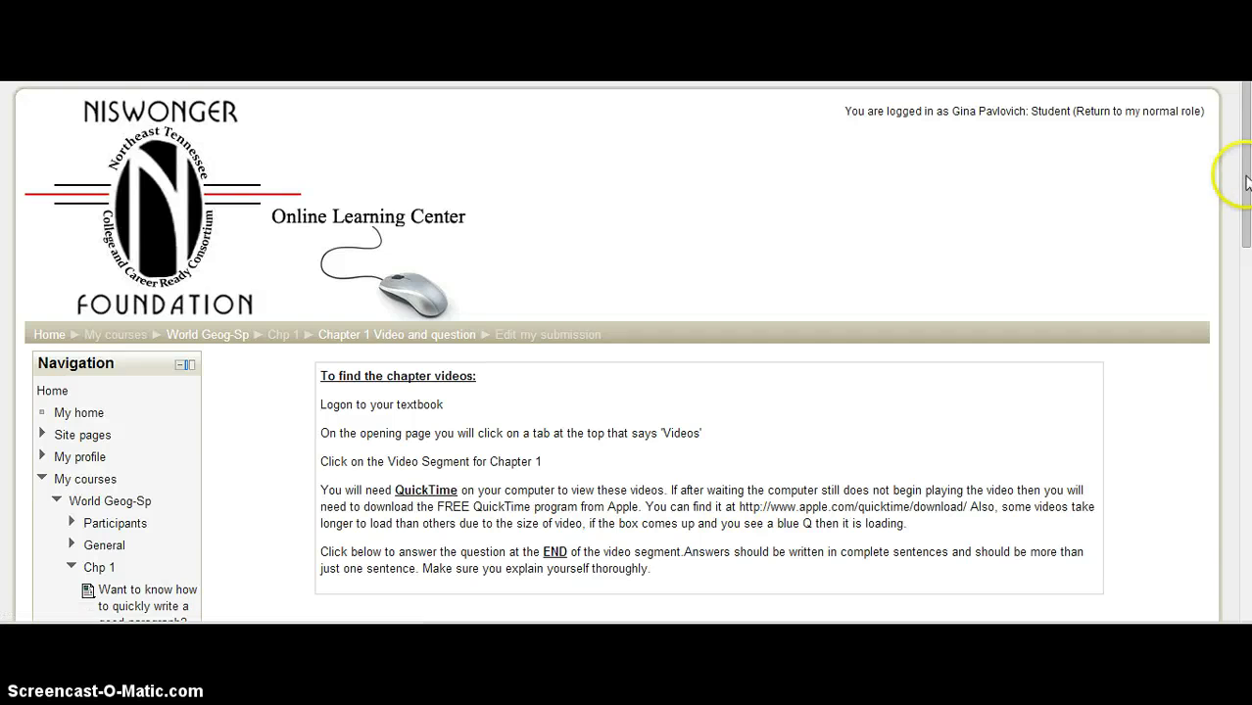
left_click_drag(1246, 182, 1249, 290)
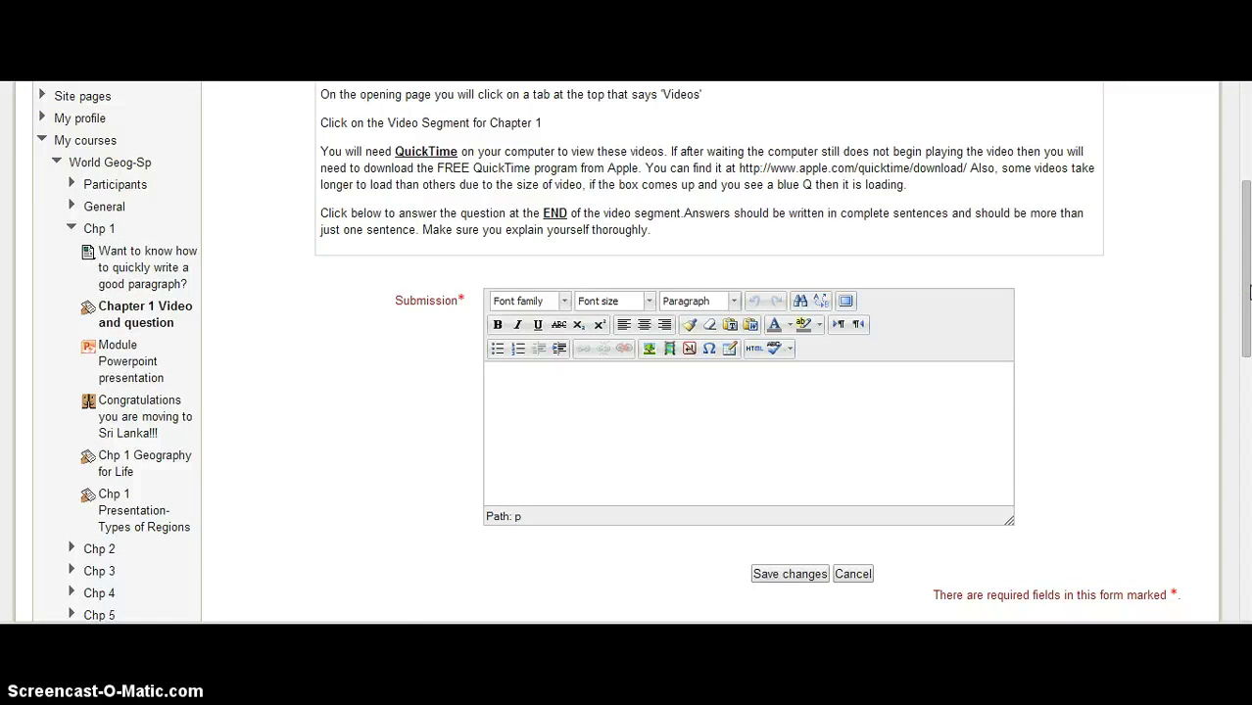
left_click(544, 397)
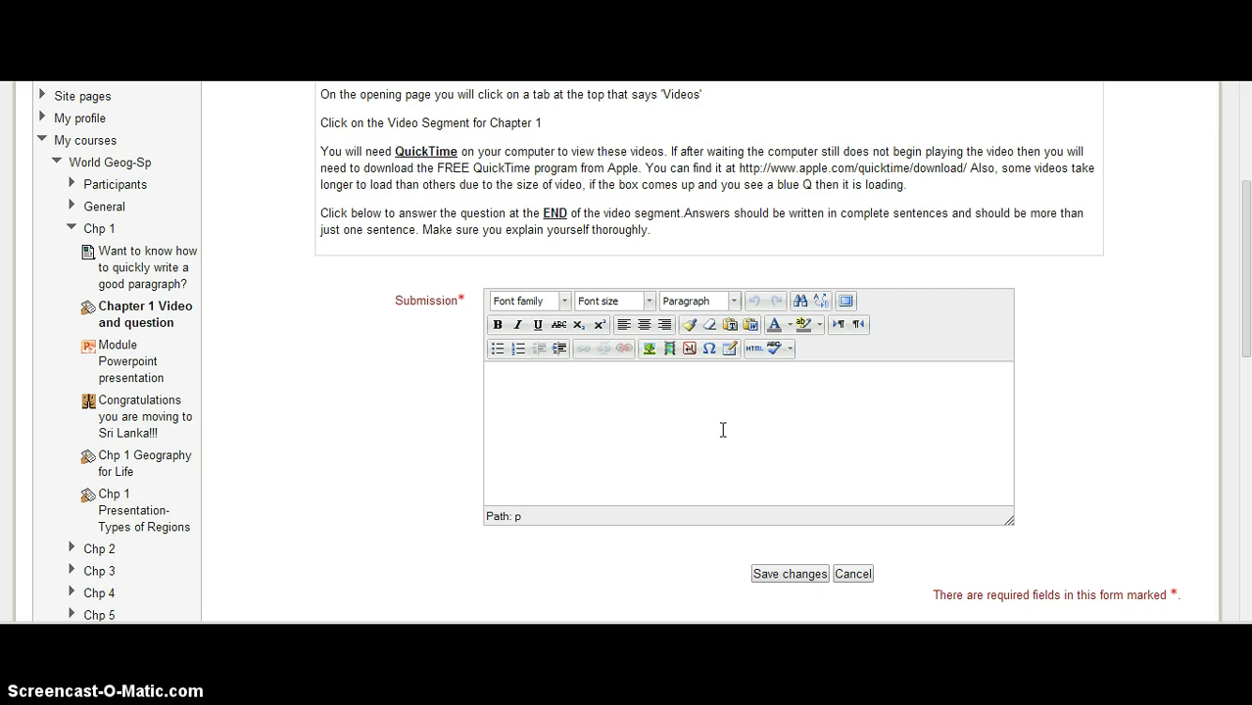
left_click(560, 413)
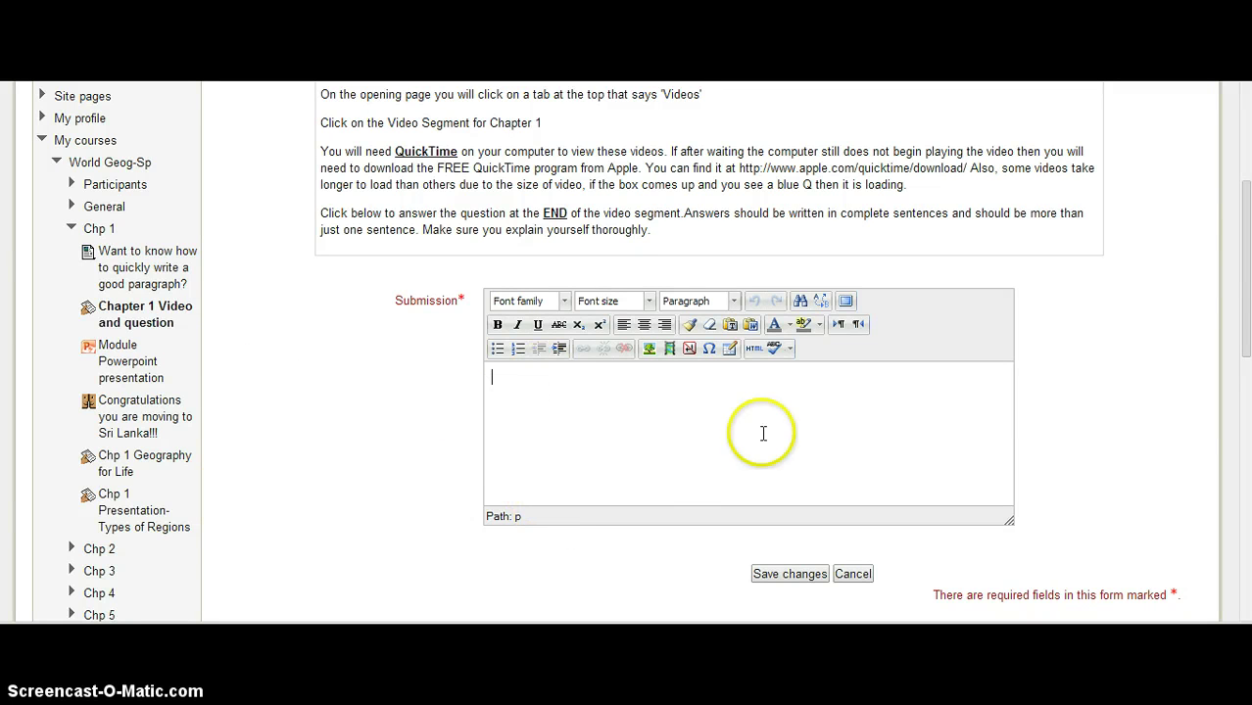
left_click(597, 444)
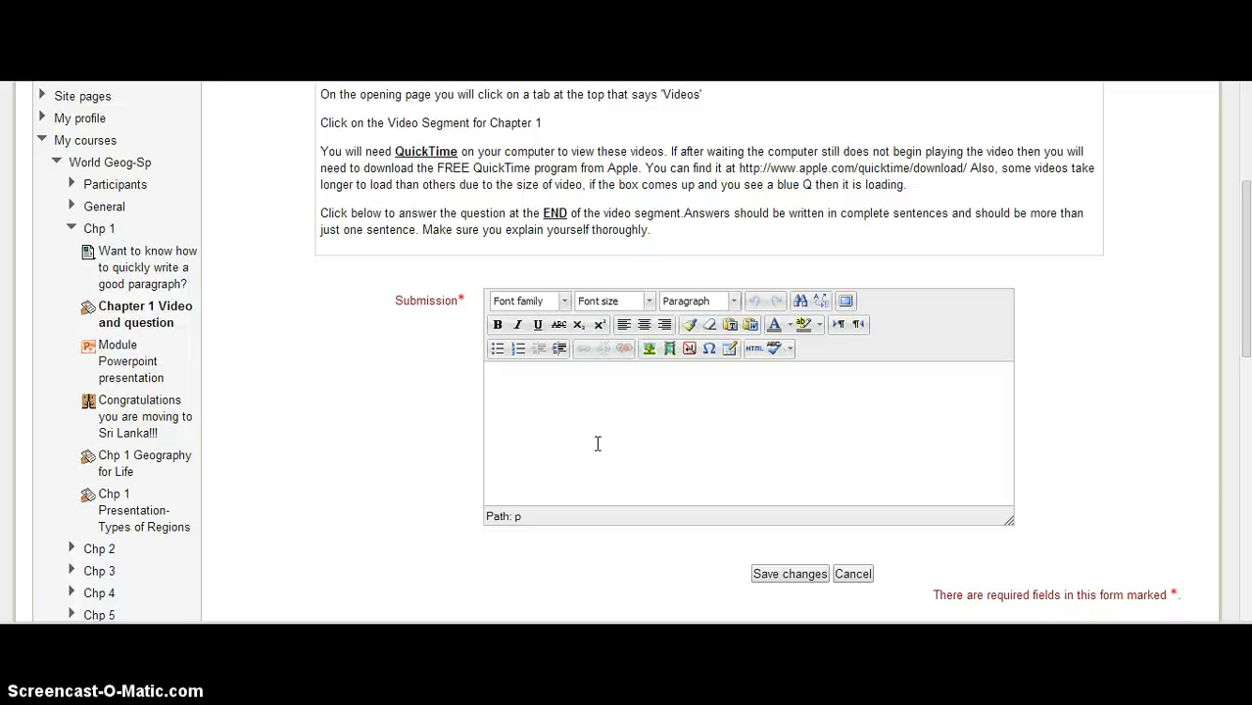
left_click(572, 420)
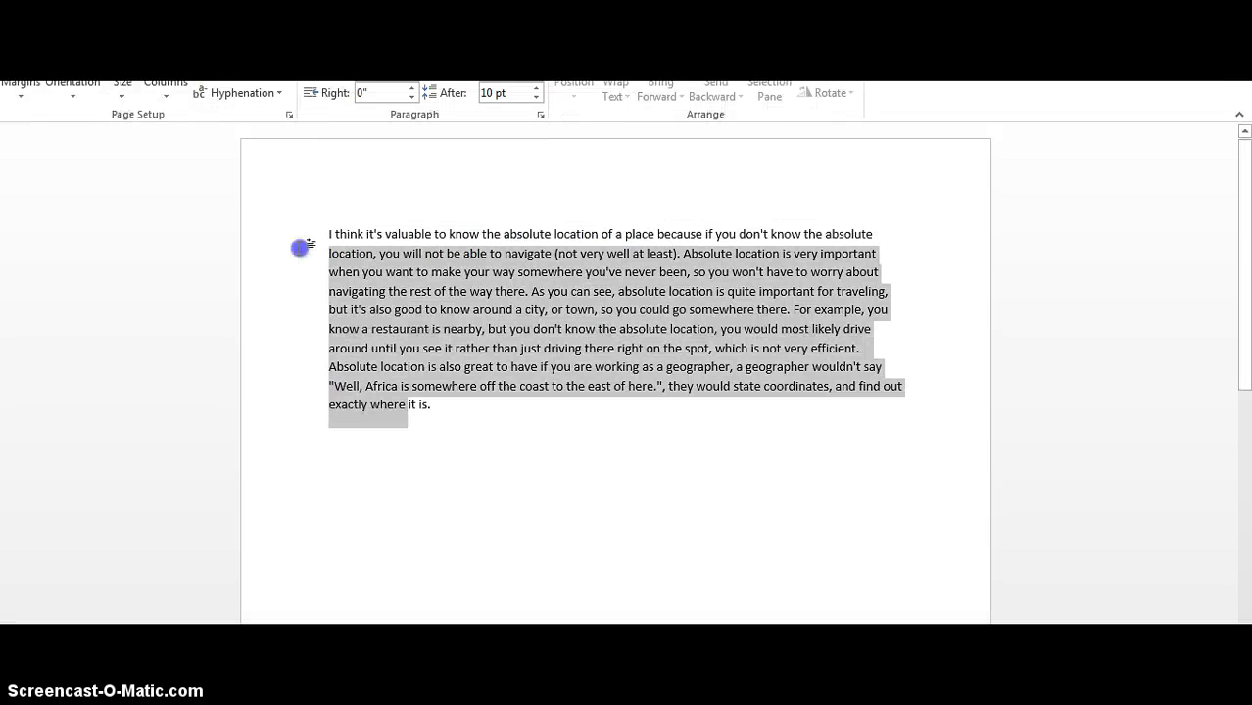
Step: Switch to the Word document and copy the paragraph about the value of knowing absolute location
left_click_drag(299, 243, 321, 215)
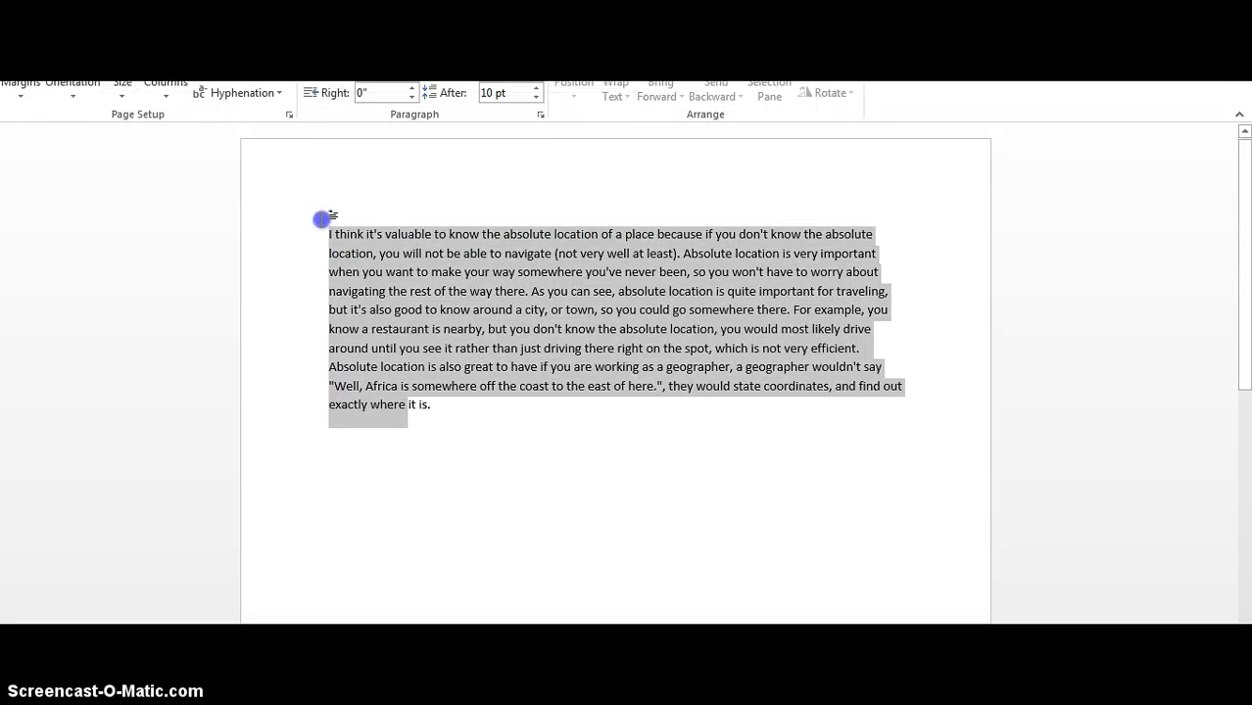
right_click(378, 298)
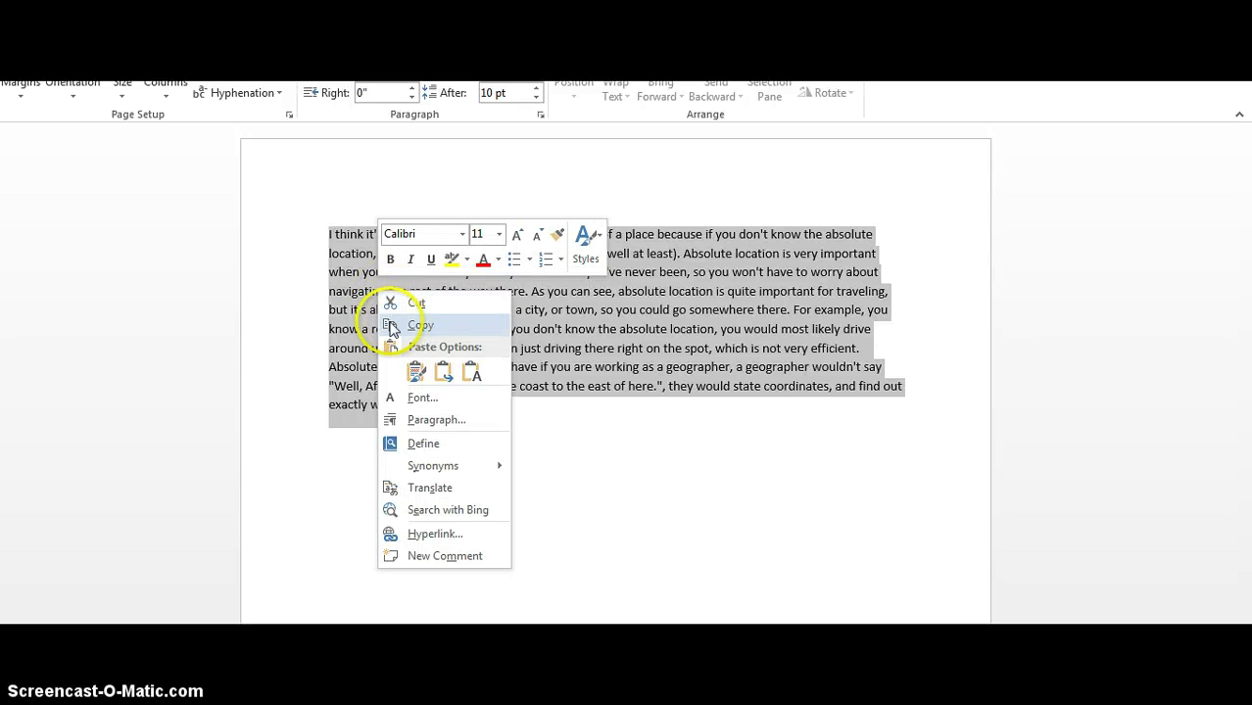
left_click(392, 327)
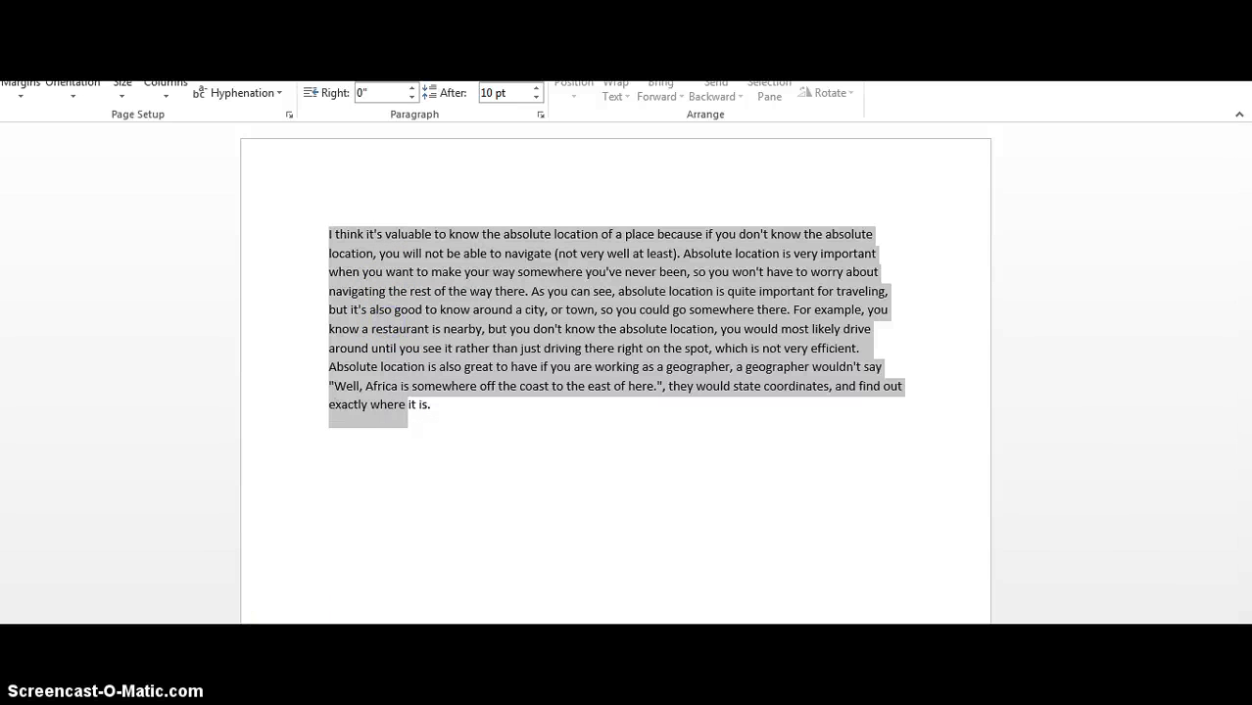
Step: Return from the Word document to the Chapter 1 Video and question submission and place the cursor in its text editor
left_click(190, 610)
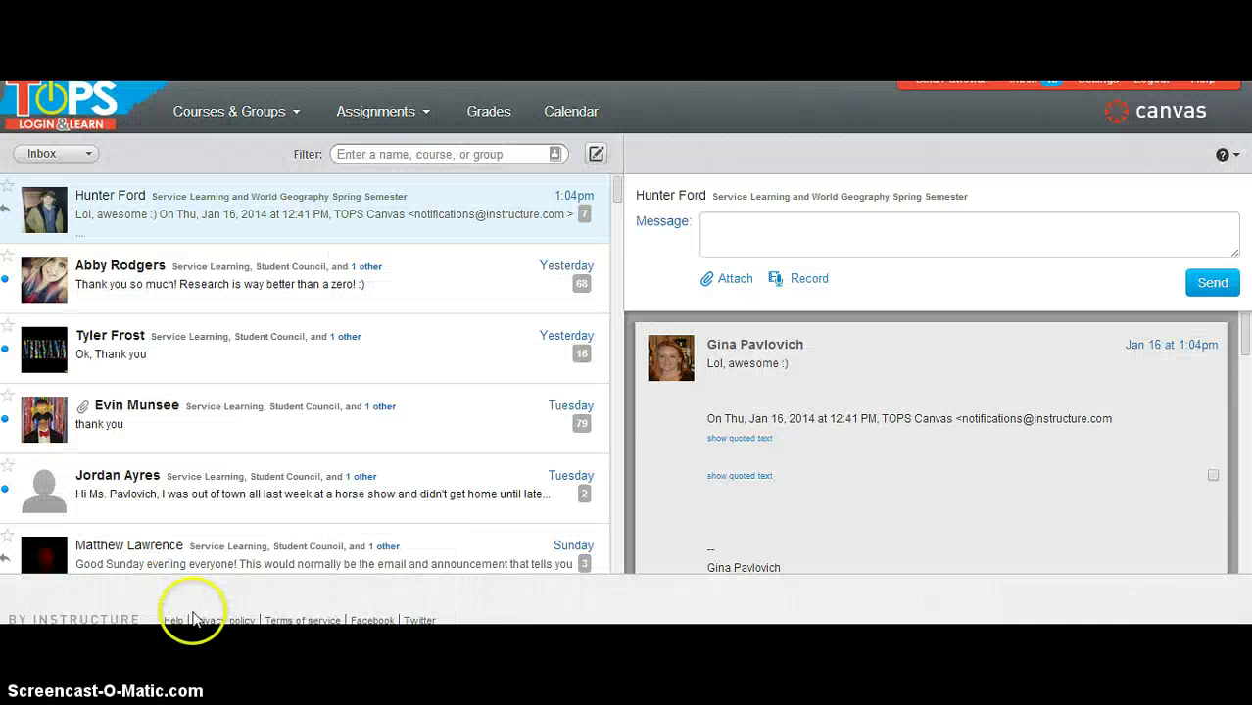
key("ctrl+p")
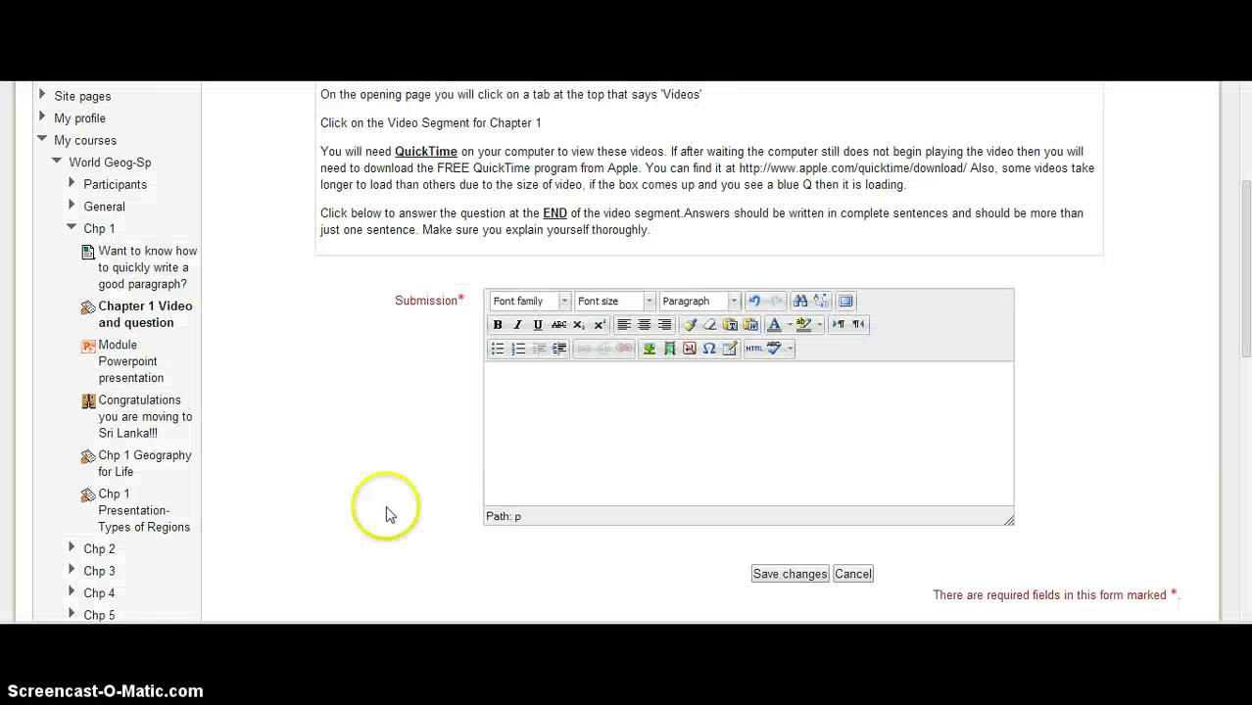
left_click(503, 385)
right_click(504, 385)
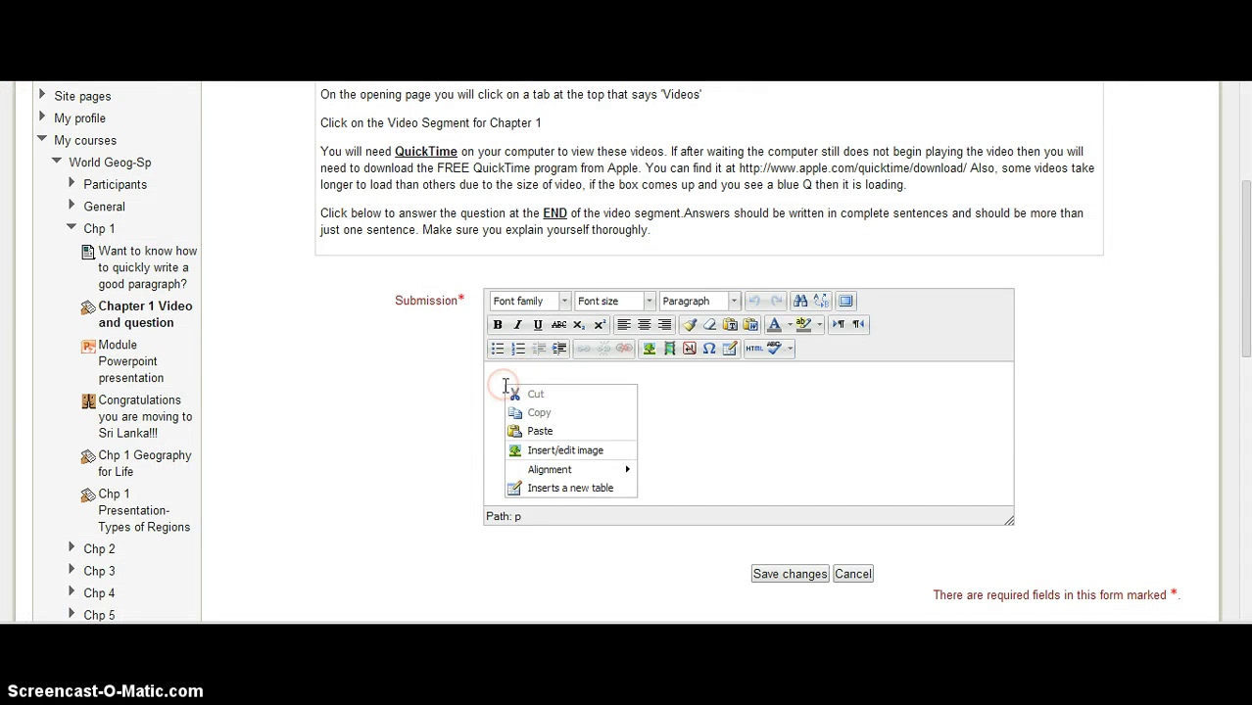
left_click(538, 432)
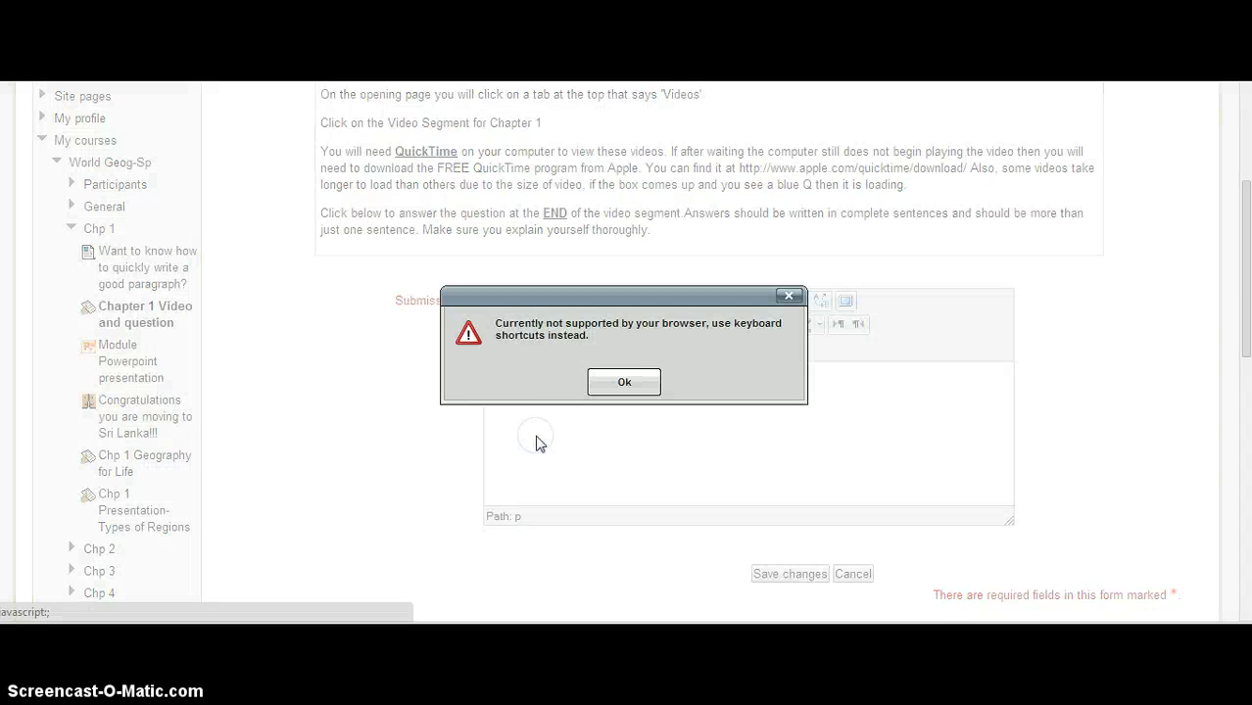
left_click(624, 385)
Step: Paste the copied absolute location paragraph into the submission editor and save the changes
left_click(561, 392)
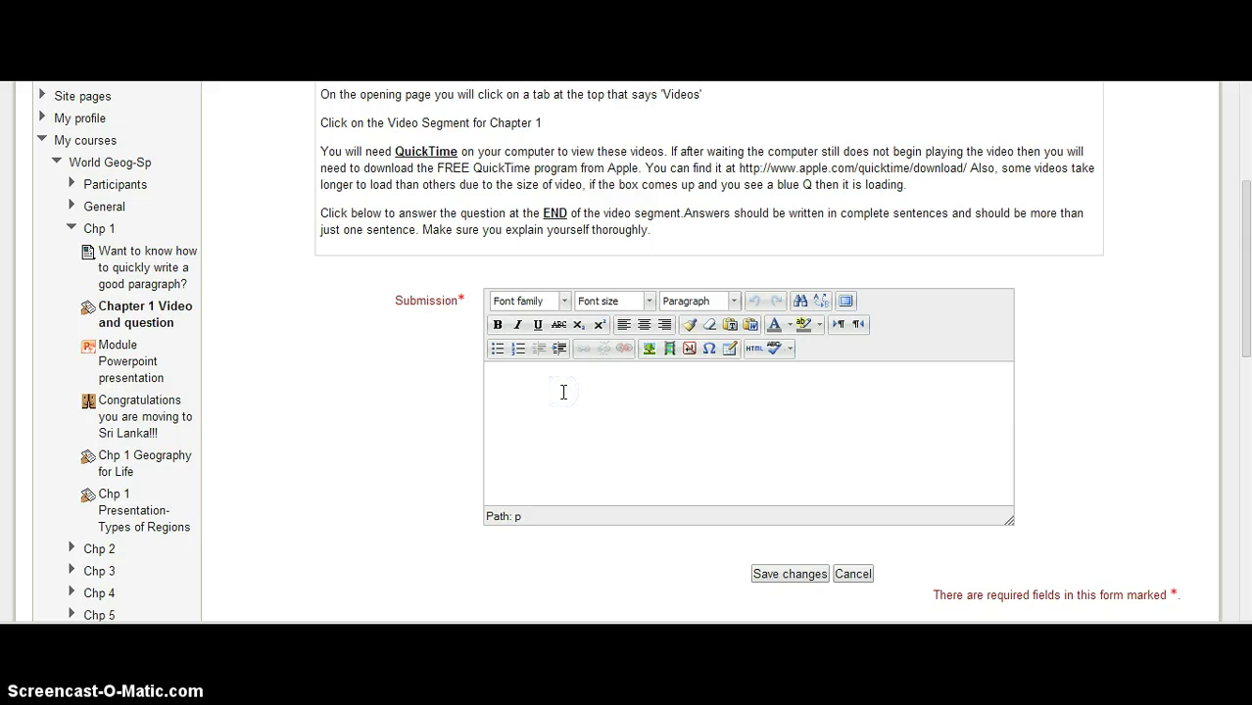
key("ctrl+v")
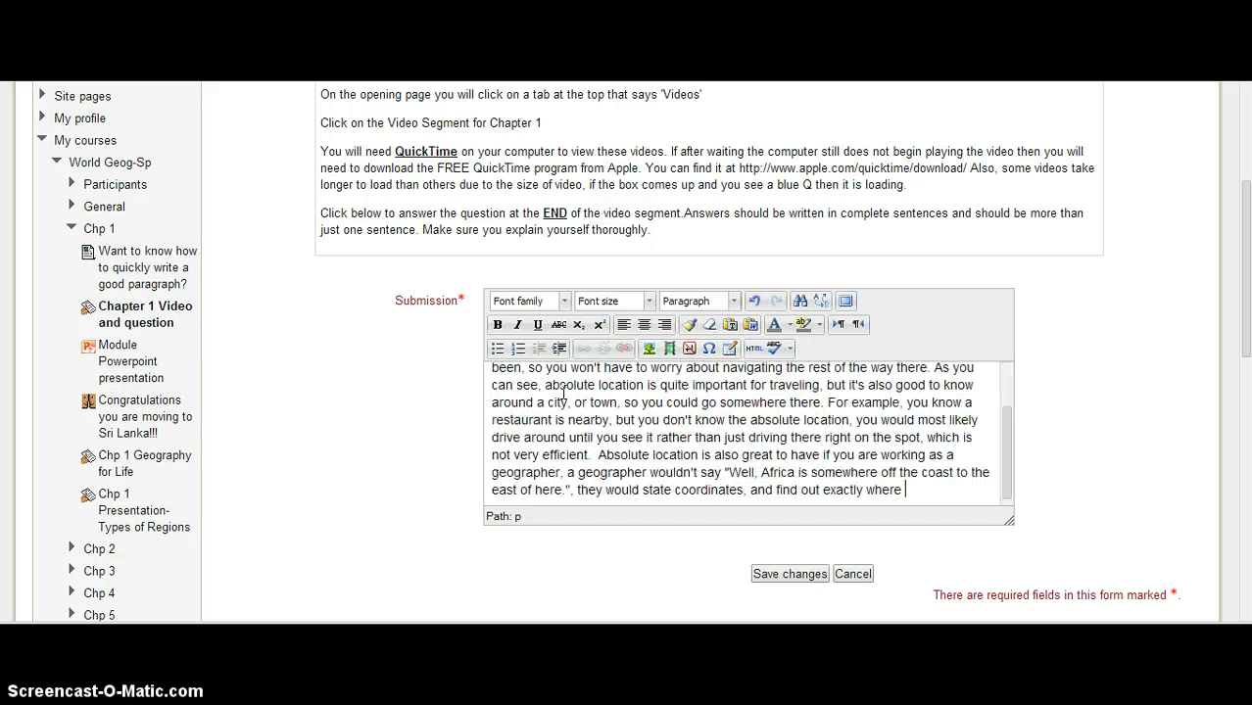
left_click(1006, 473)
left_click_drag(1006, 473, 1006, 429)
left_click(803, 577)
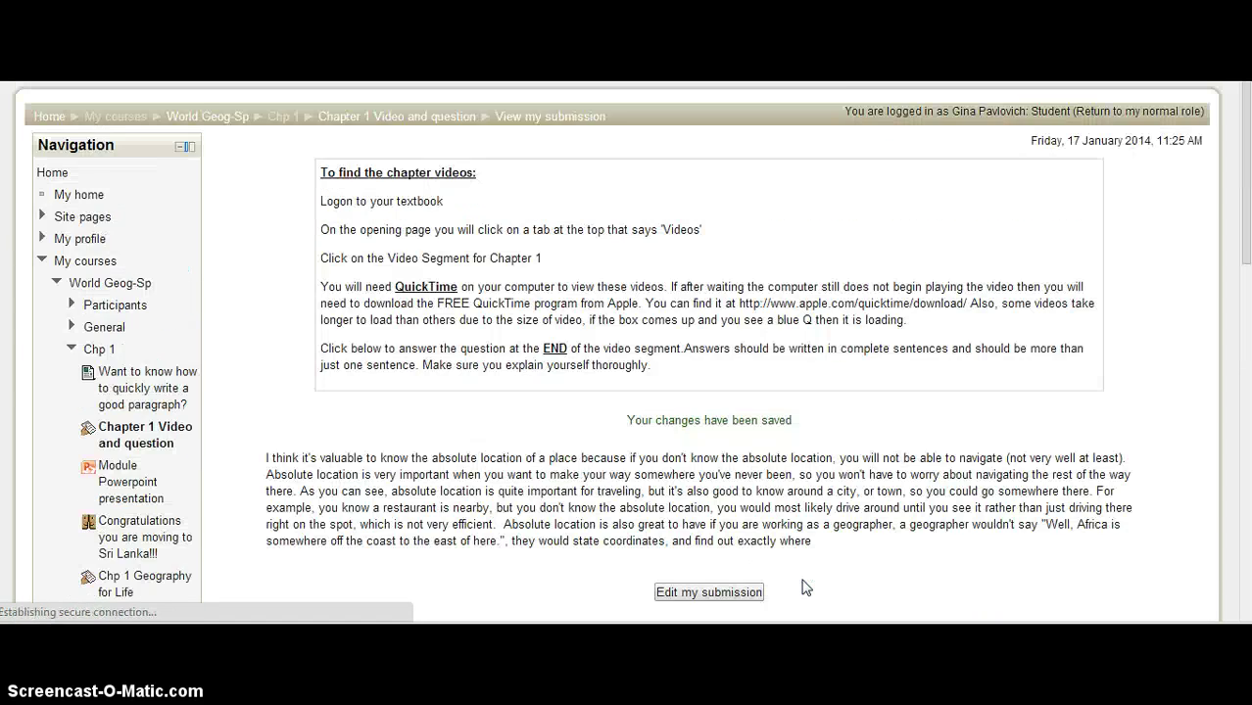
Step: Open the Chapter 1 forum "Congratulations you are moving to Sri Lanka!!!" and start a reply to its discussion post
left_click_drag(1244, 193, 1244, 323)
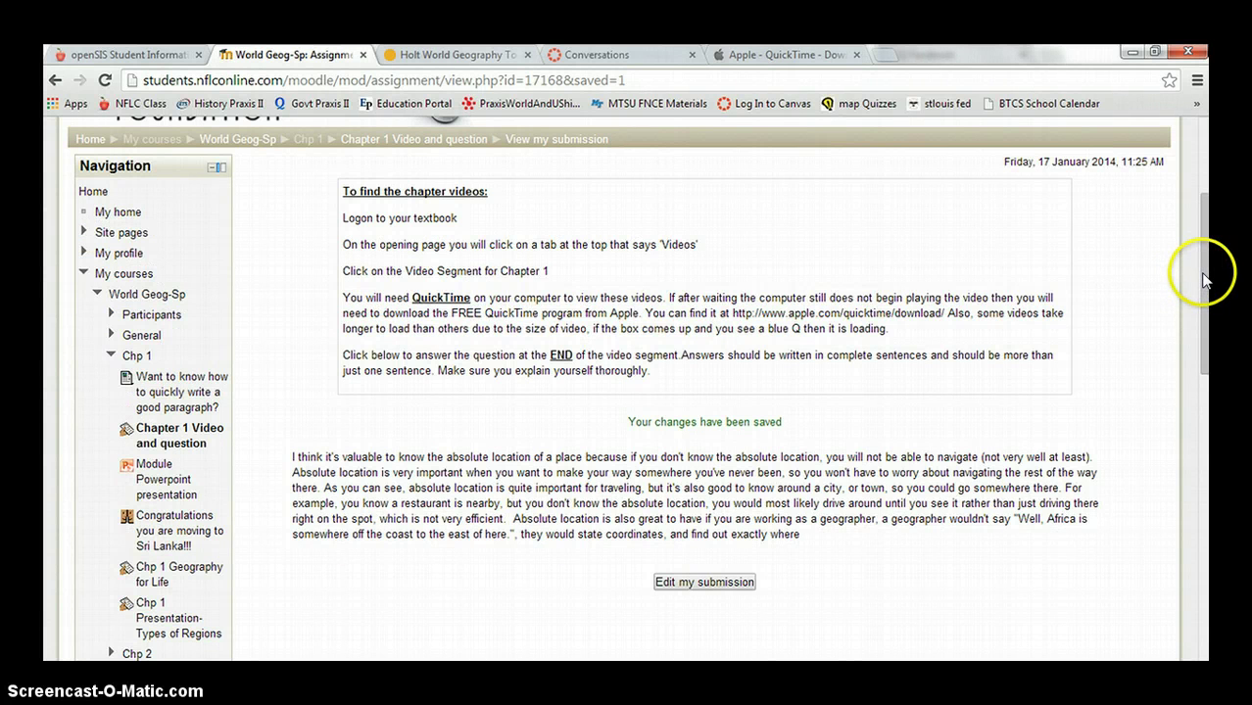
left_click_drag(1203, 279, 1203, 340)
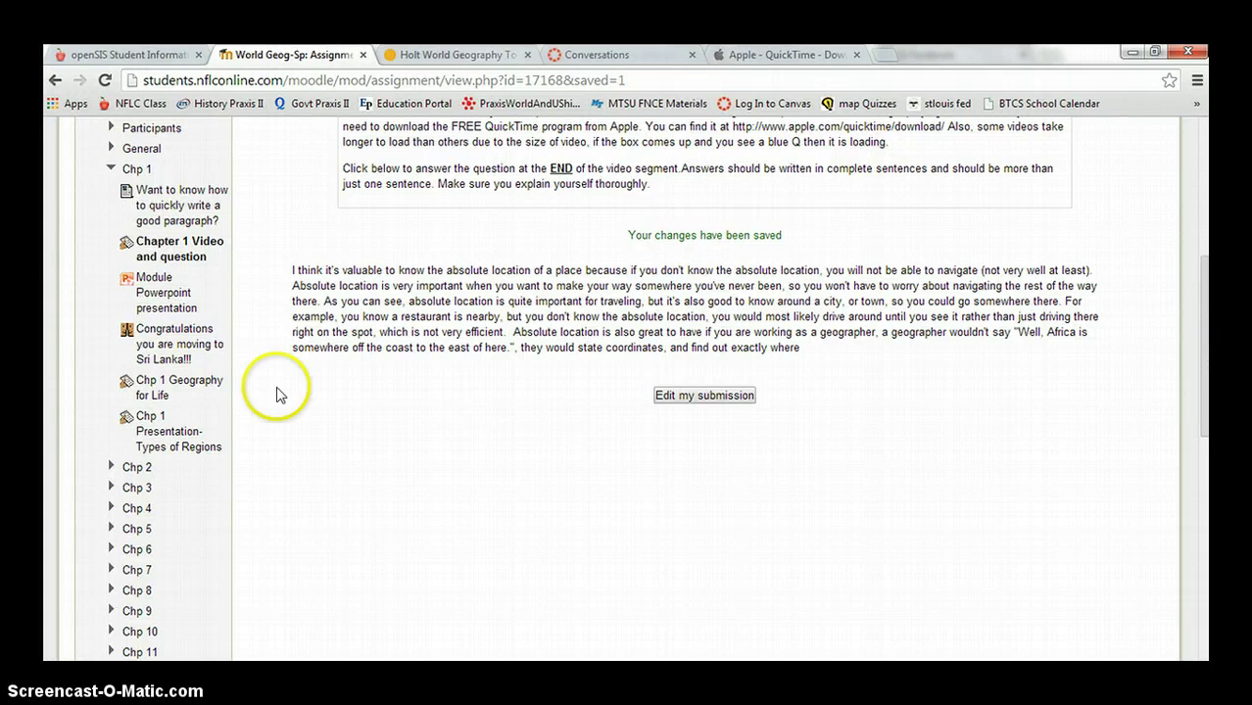
left_click(128, 335)
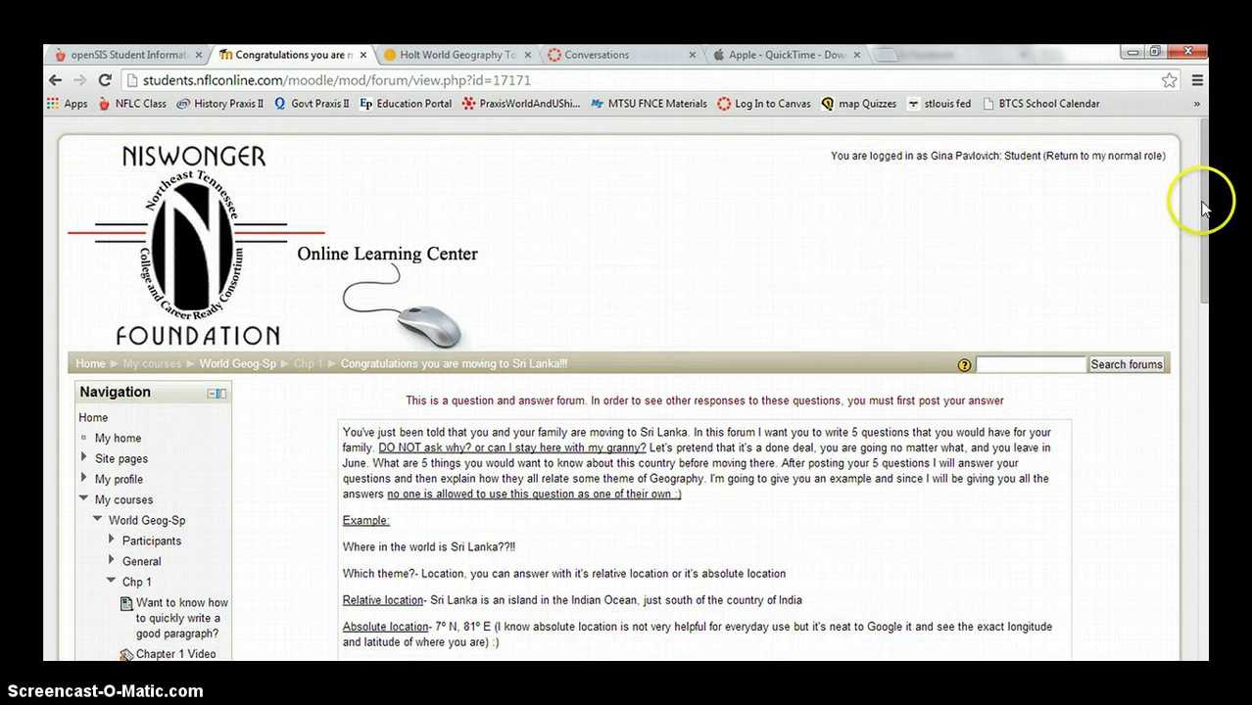
left_click_drag(1204, 206, 1208, 289)
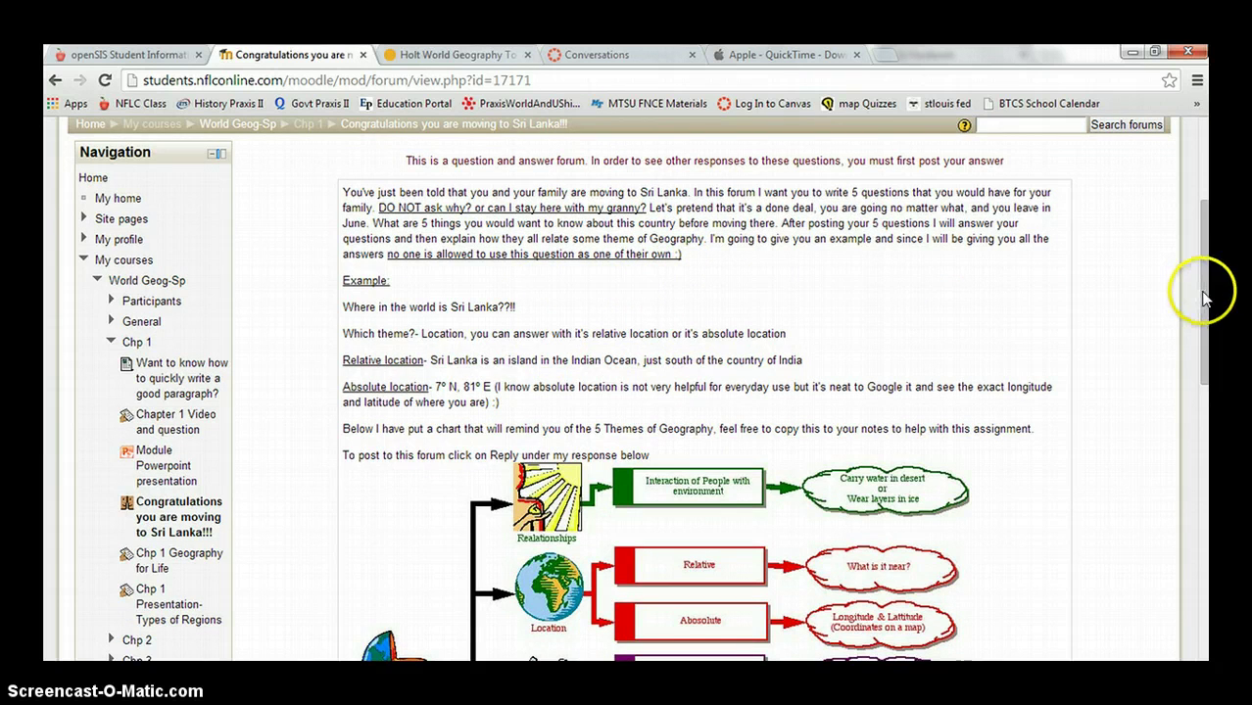
left_click_drag(1205, 300, 1208, 532)
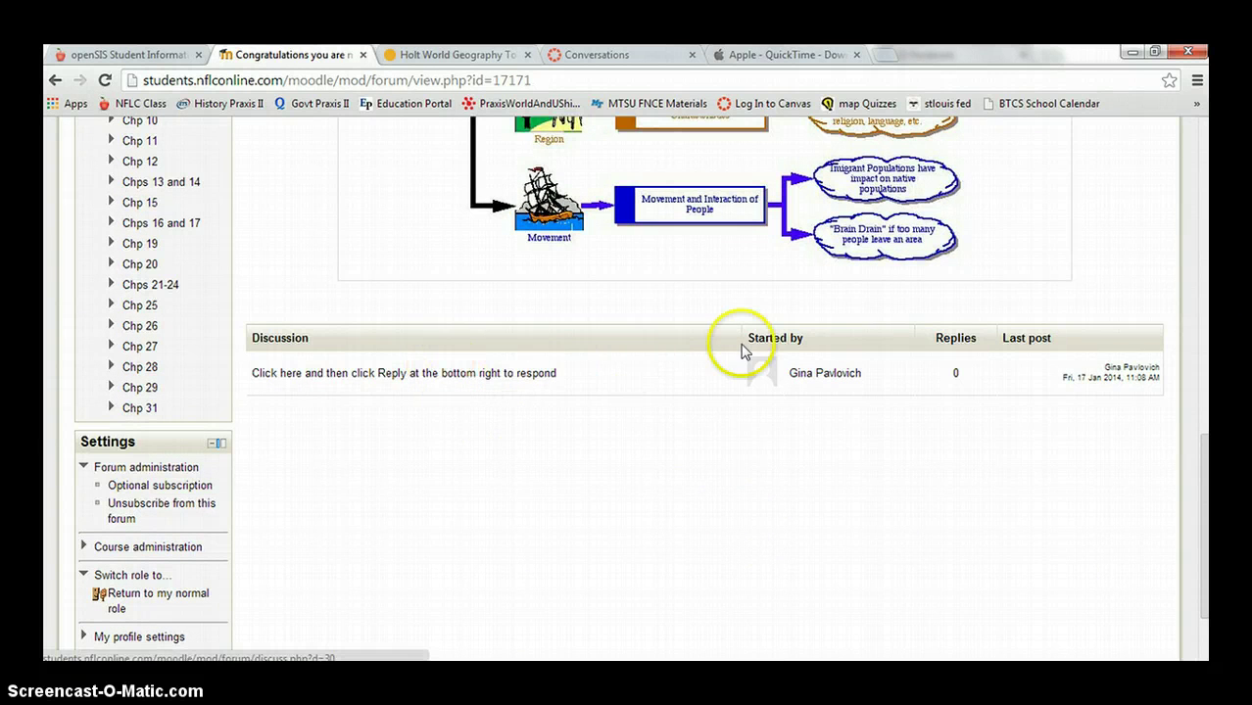
left_click(381, 374)
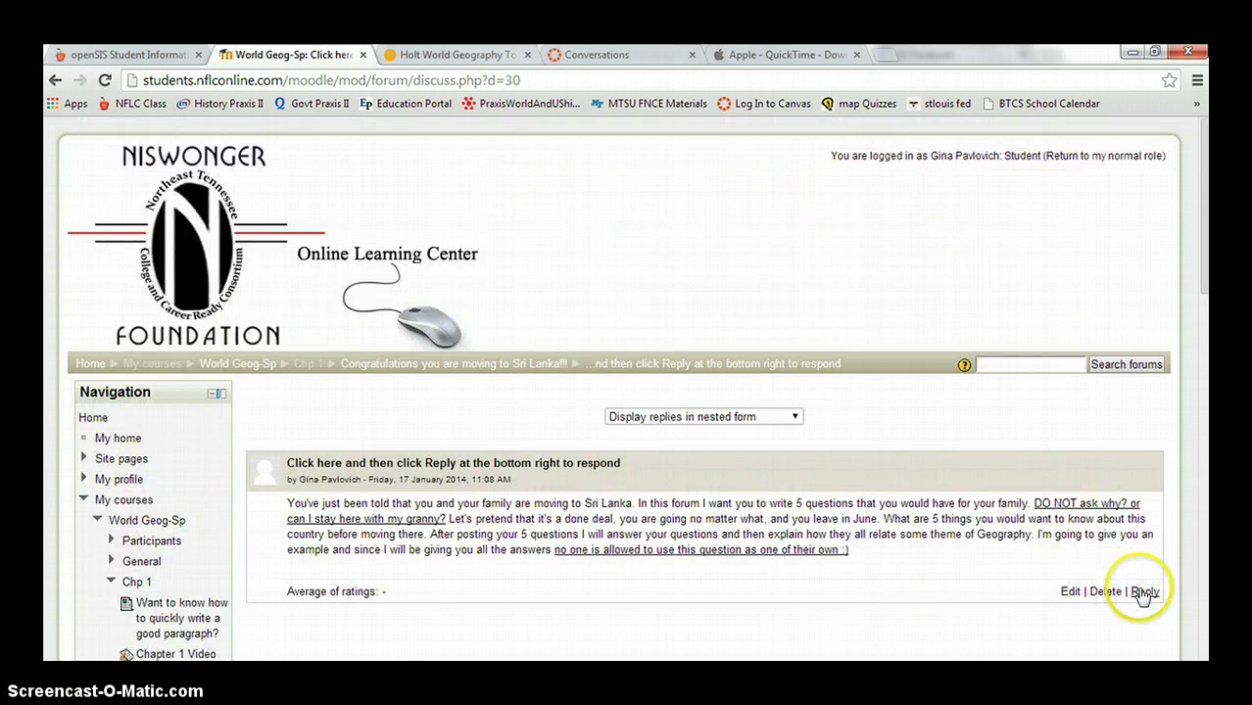
left_click(1144, 593)
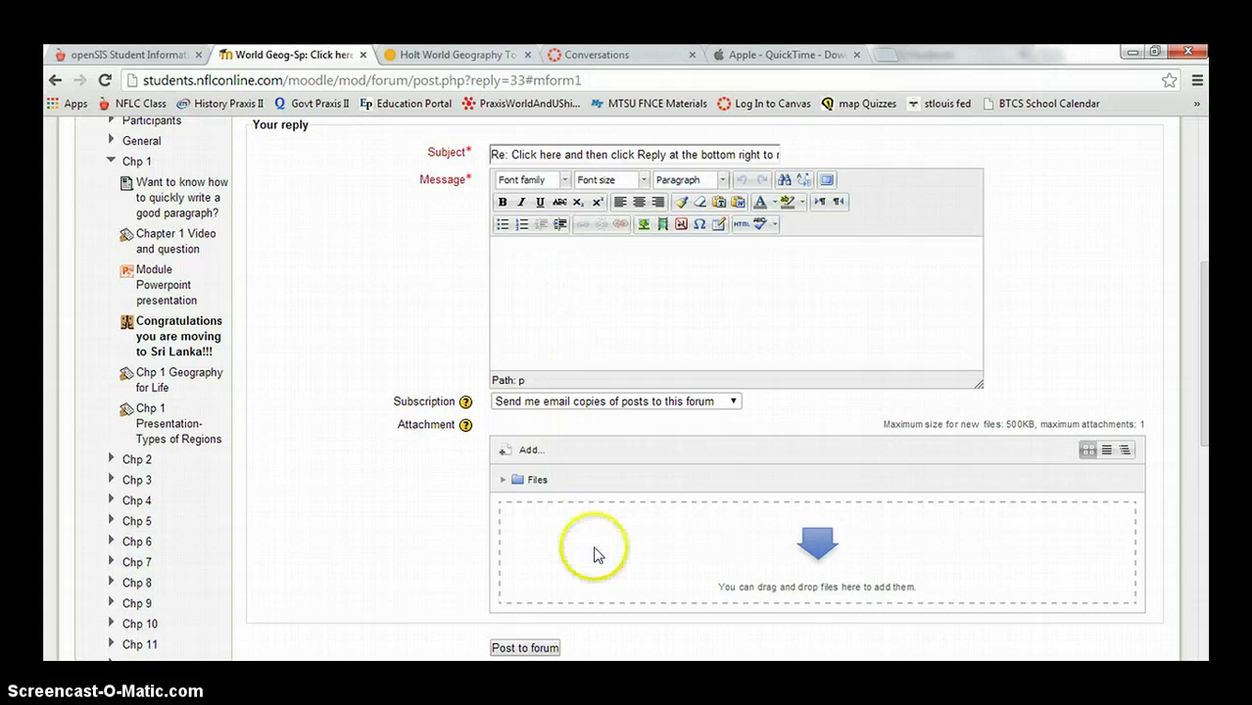
Step: Enter "1. gjhgu" as the reply message and post it to the forum
left_click(545, 267)
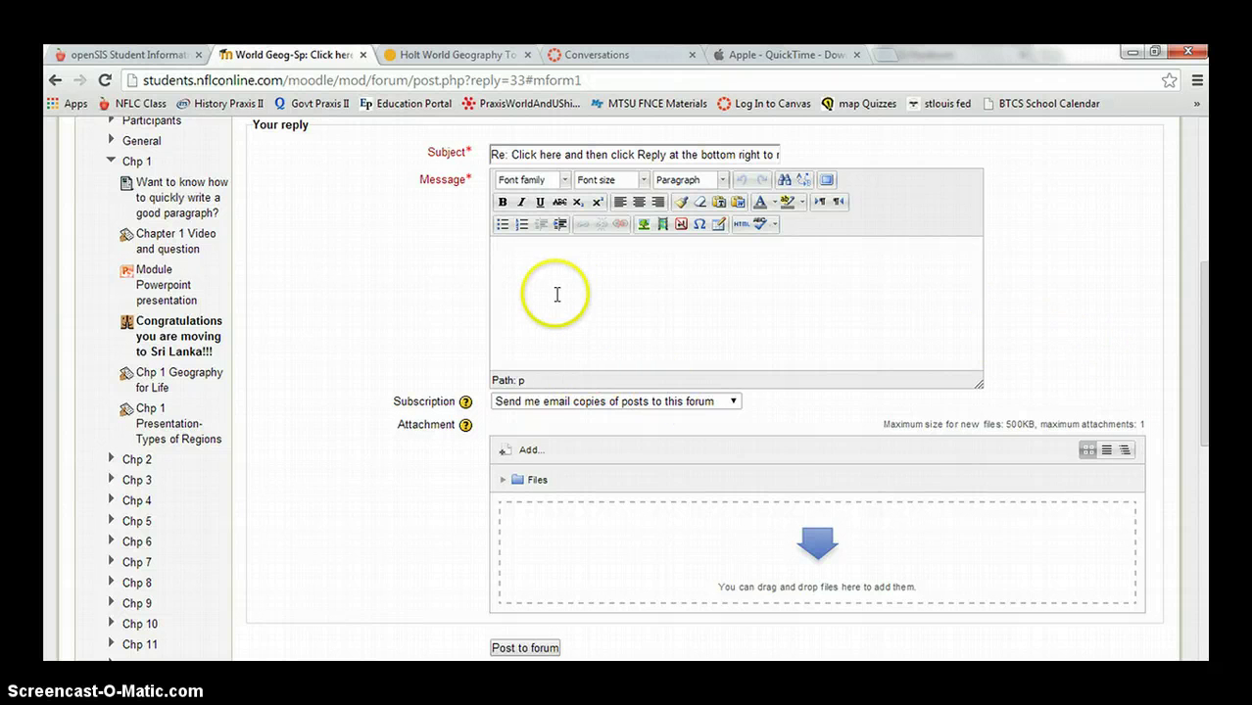
type("1")
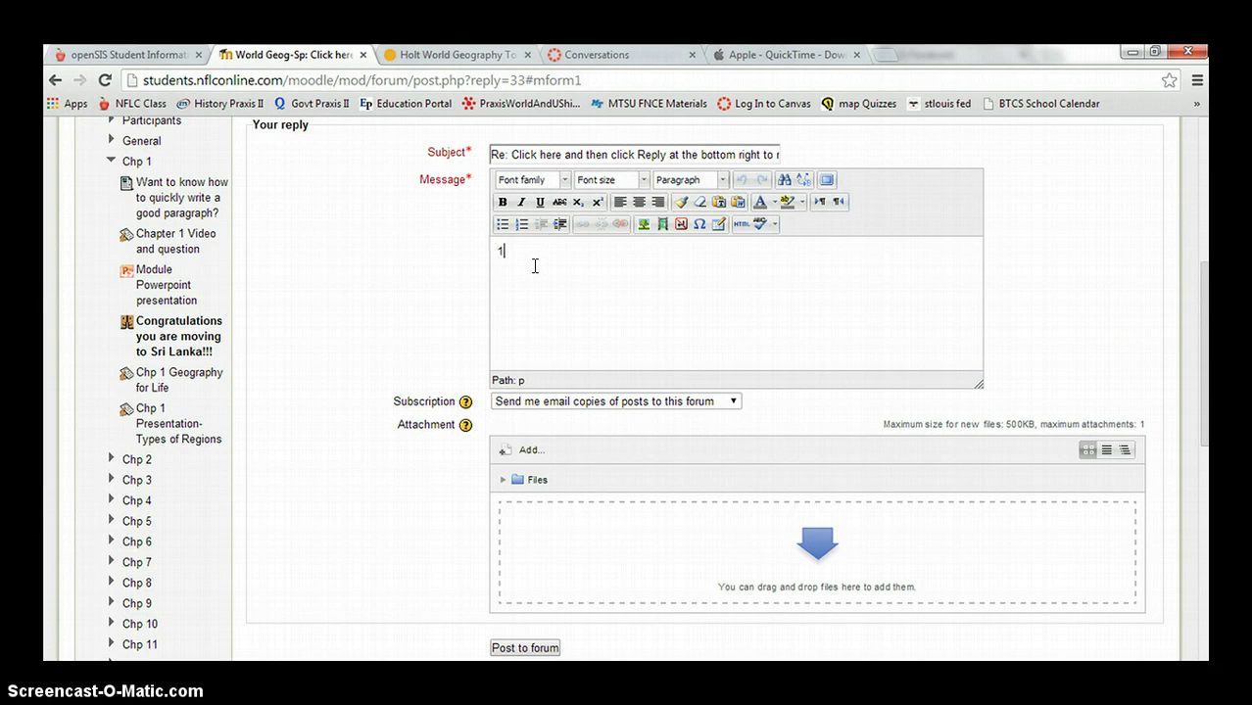
type(". gjhgu")
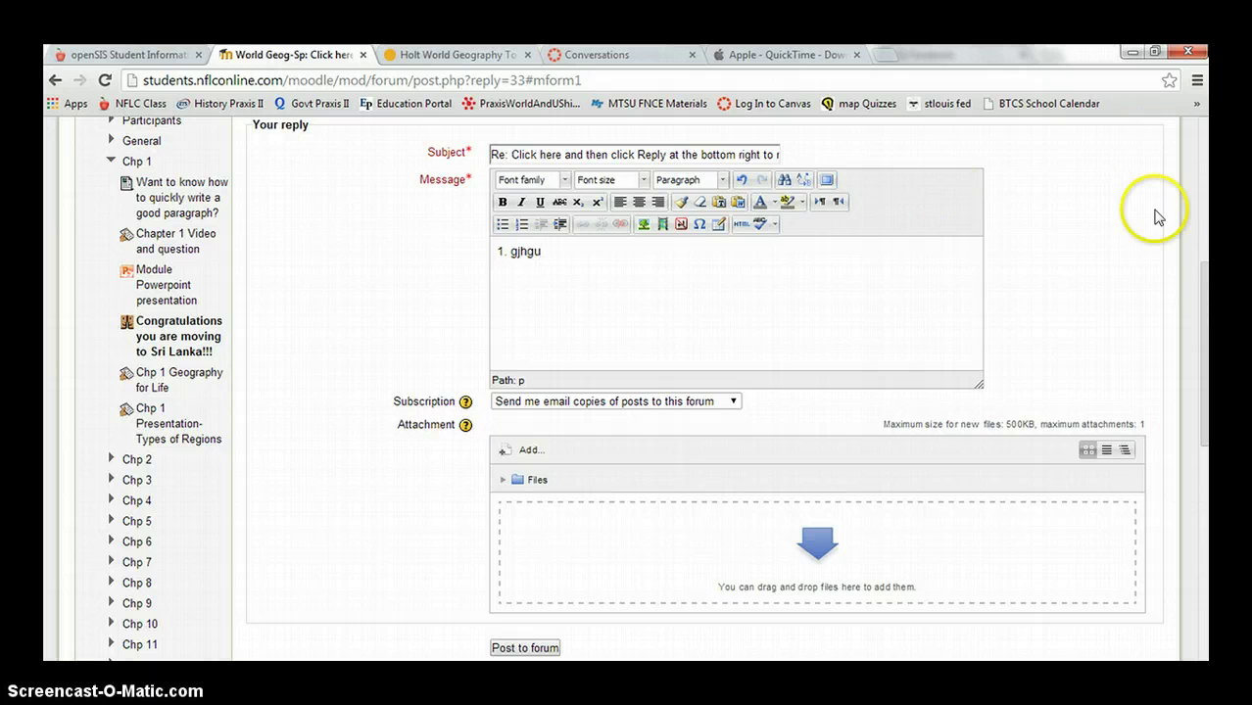
left_click_drag(1205, 298, 1197, 402)
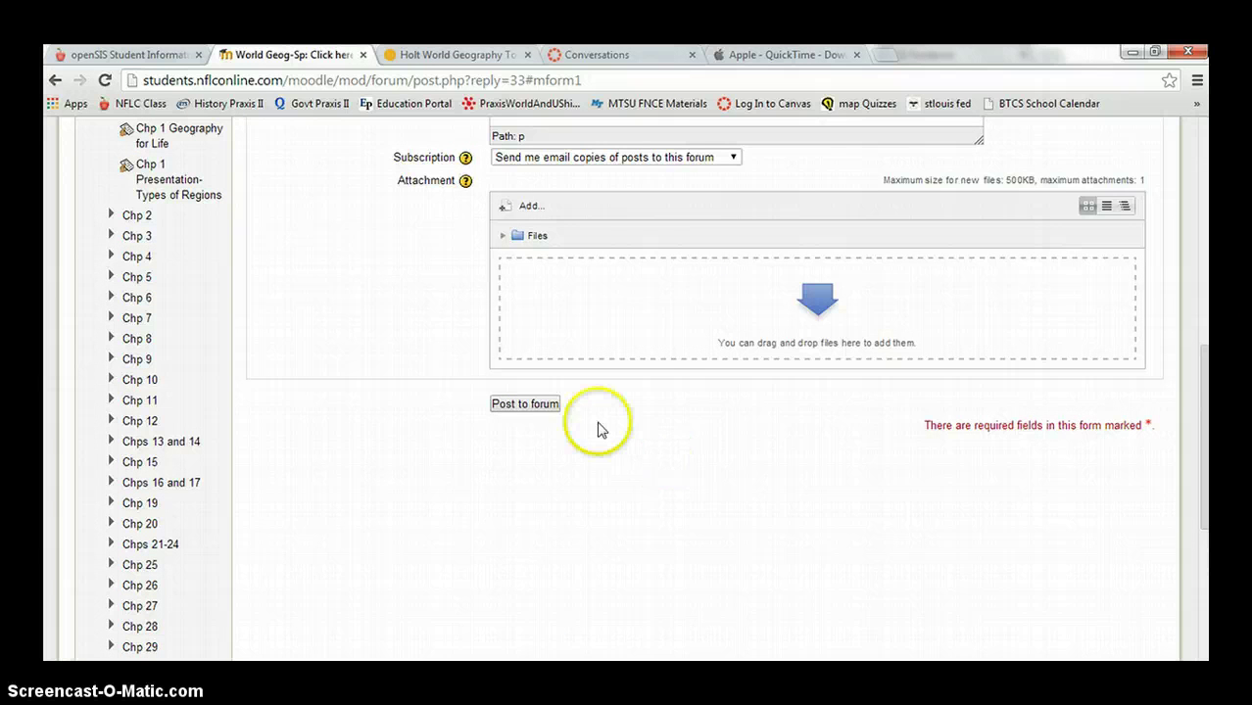
left_click(548, 406)
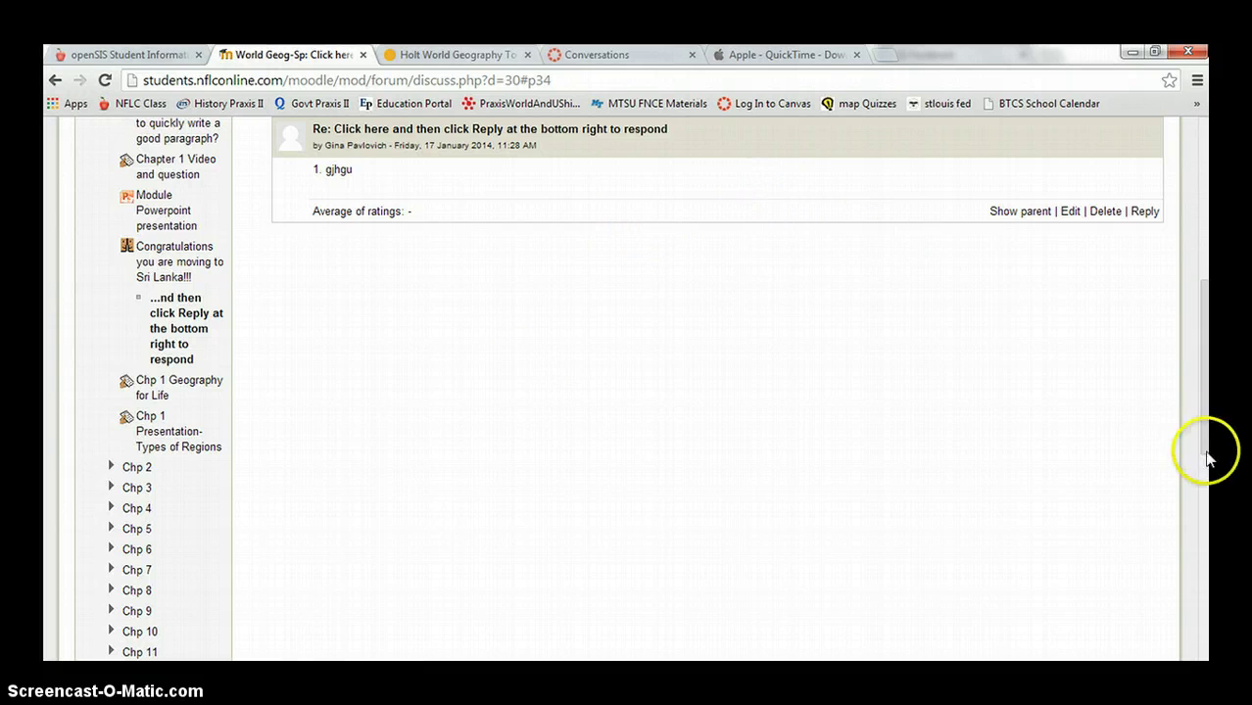
Step: Start a reply to the posted forum answer and try to post it with an empty message
left_click_drag(1205, 409, 1201, 359)
scroll(1201, 359, "up", 1)
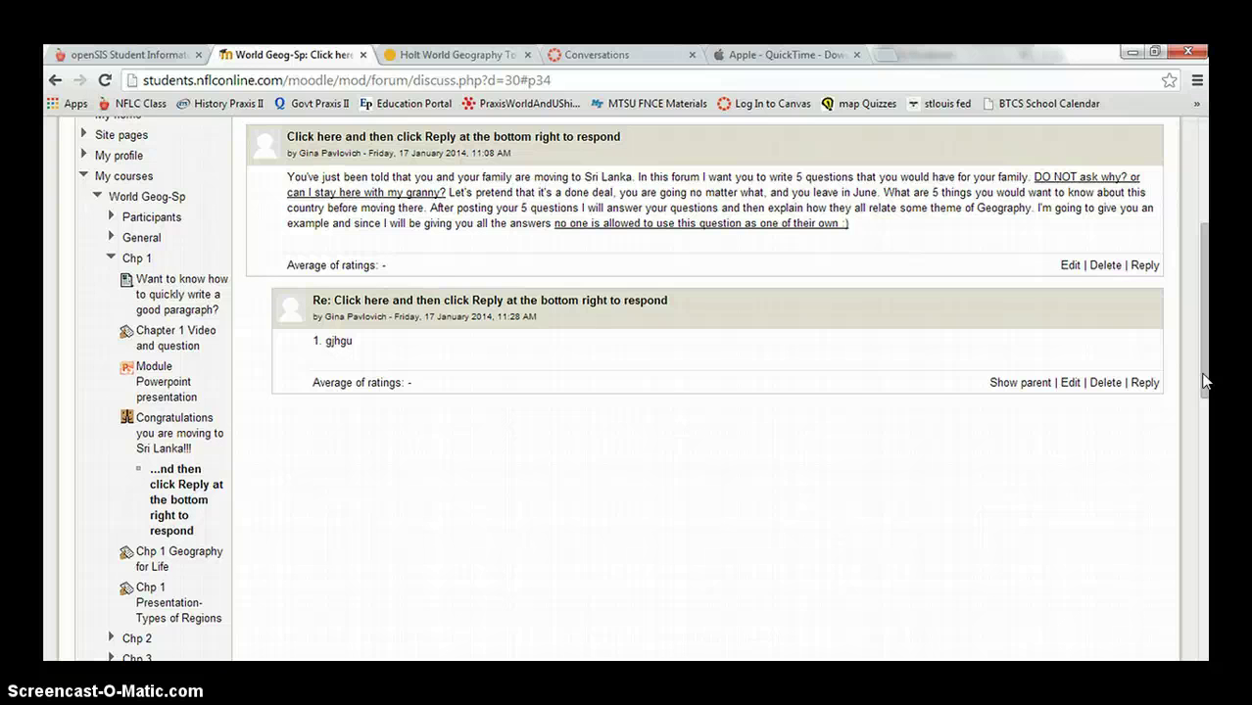
mouse_move(1205, 382)
left_mouse_down()
mouse_move(1206, 419)
mouse_move(1197, 362)
left_mouse_up()
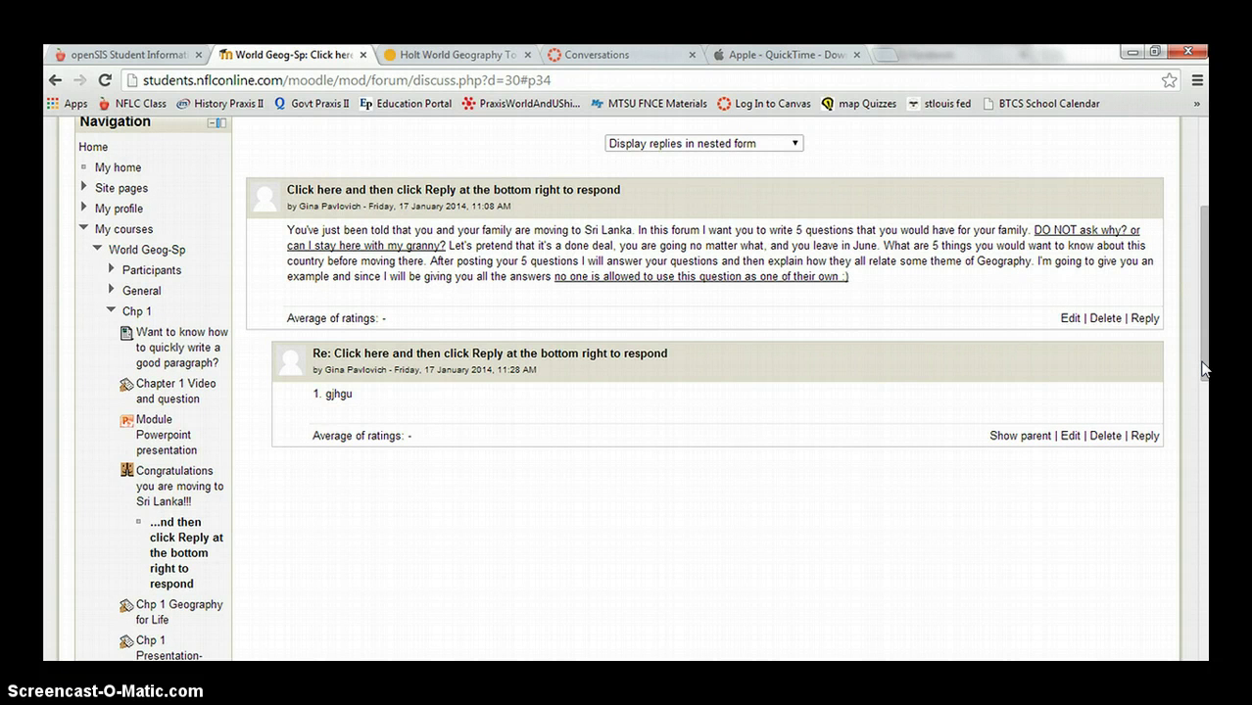
mouse_move(1205, 368)
left_mouse_down()
mouse_move(1197, 284)
mouse_move(1203, 372)
left_mouse_up()
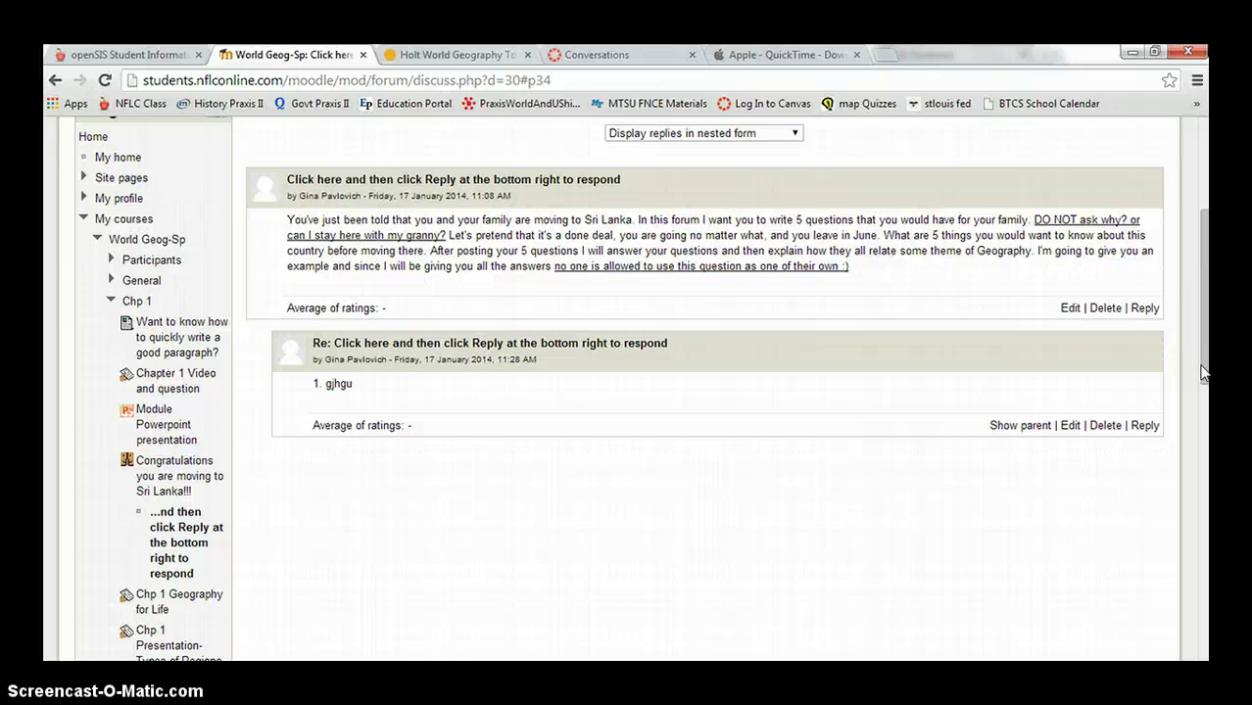
left_click(1152, 432)
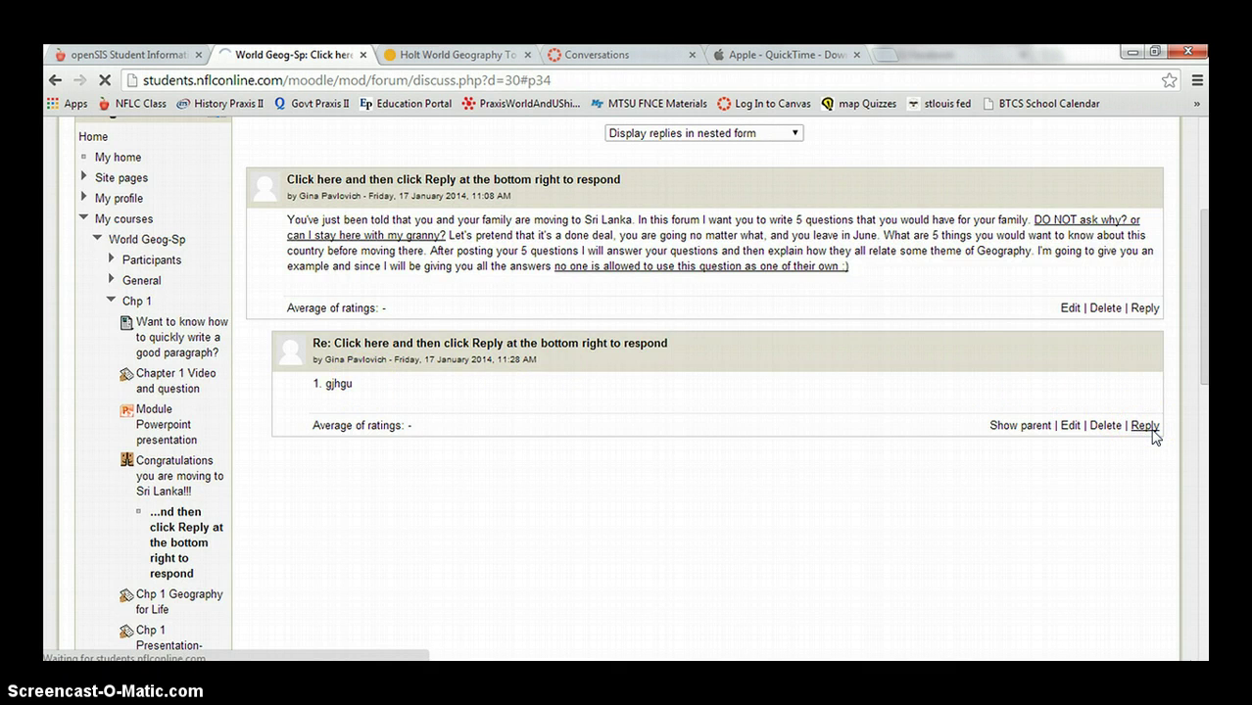
left_click(651, 282)
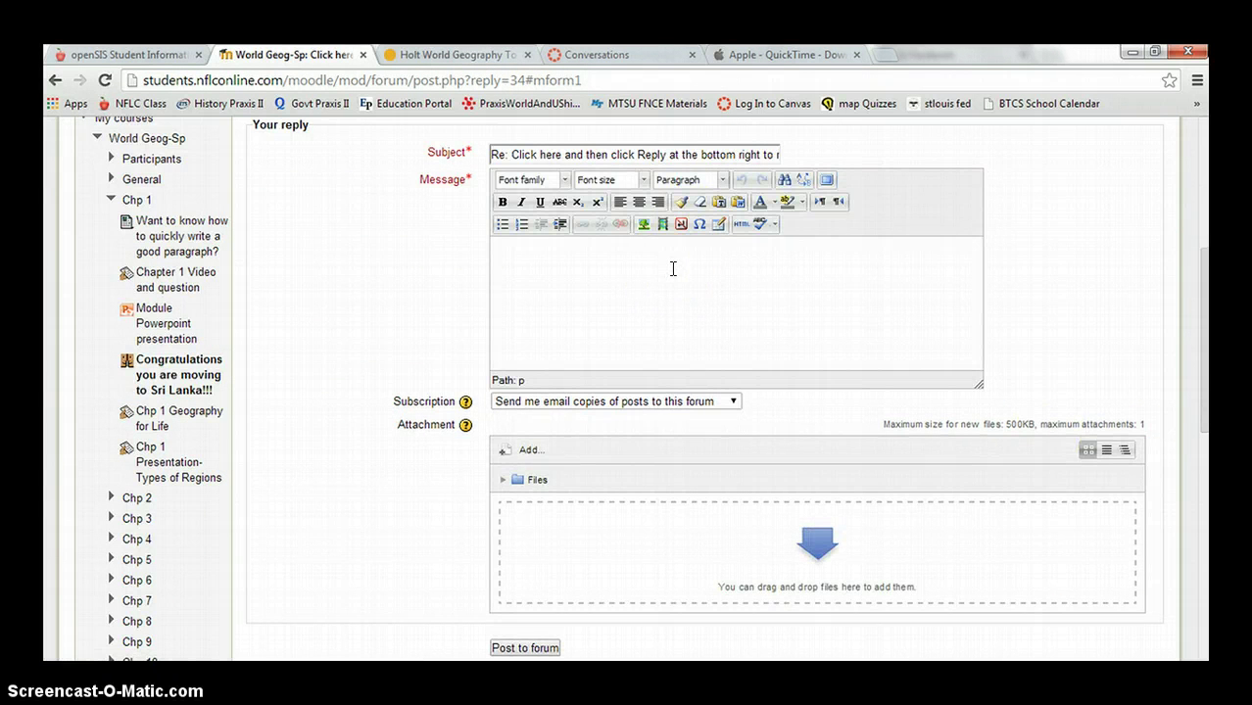
left_click(529, 650)
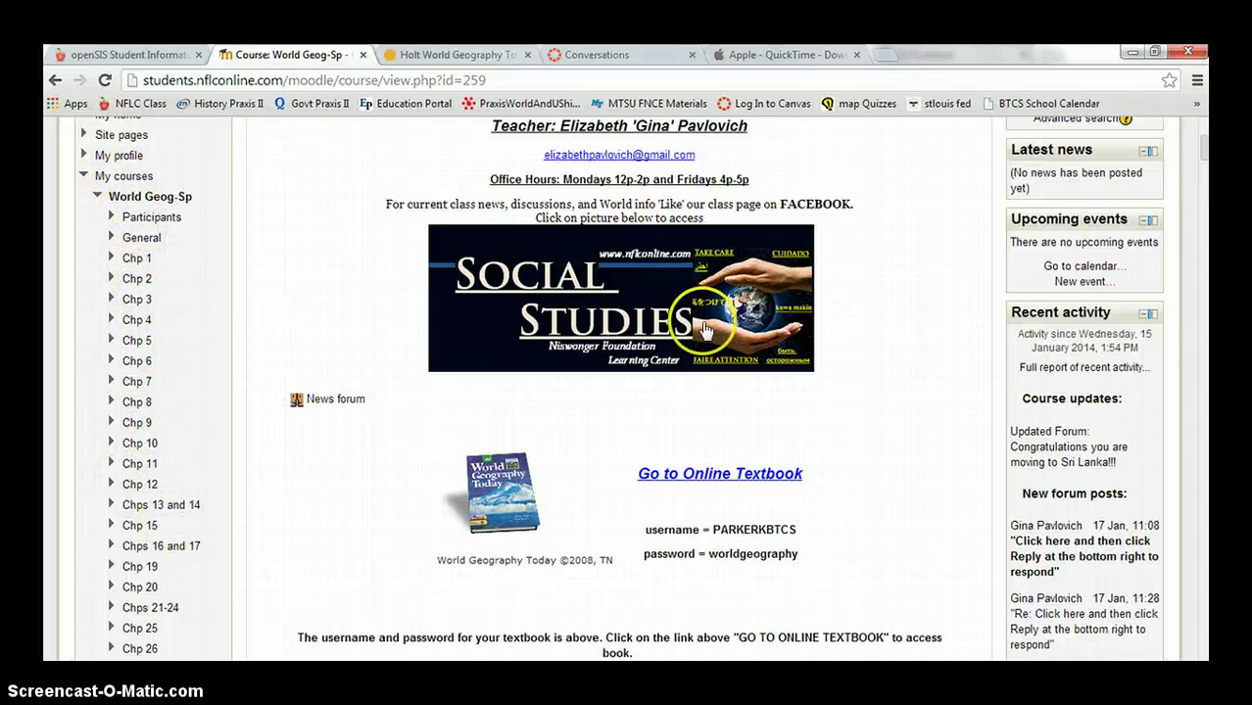
Step: Open the Suggested Pace of Study for W Geo page from the course page and view the full weekly schedule
left_click_drag(1205, 145, 1206, 245)
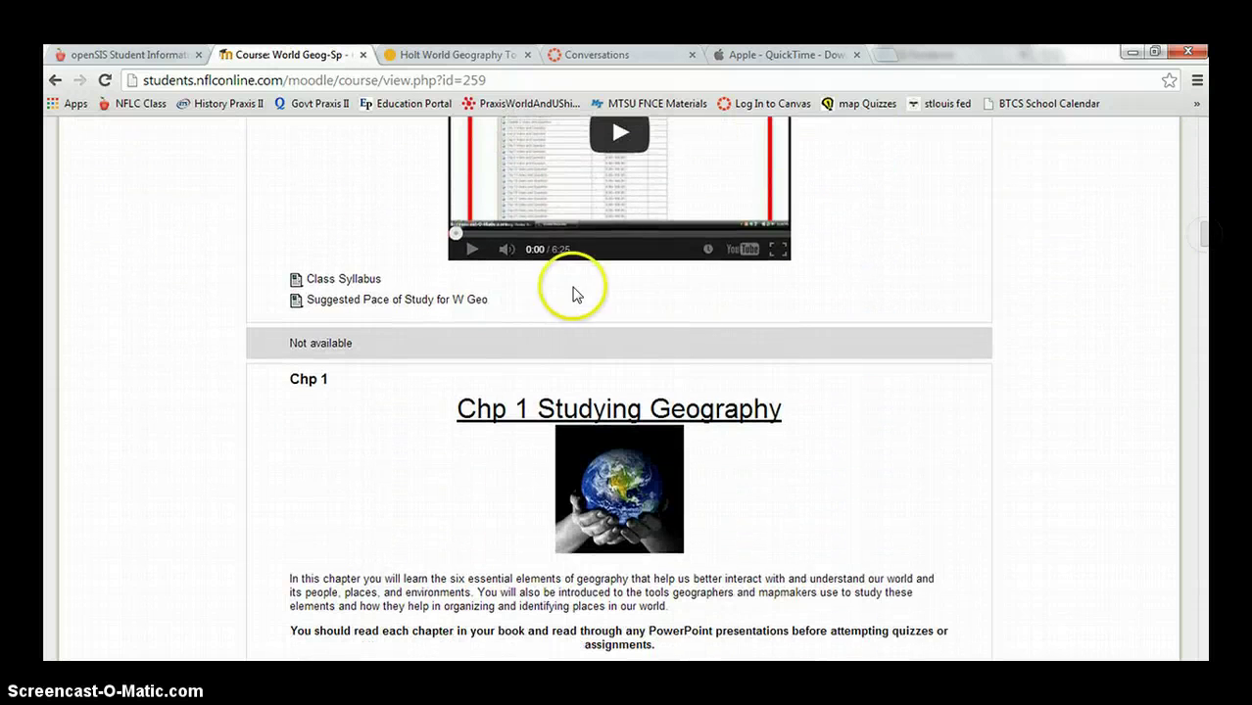
left_click(401, 309)
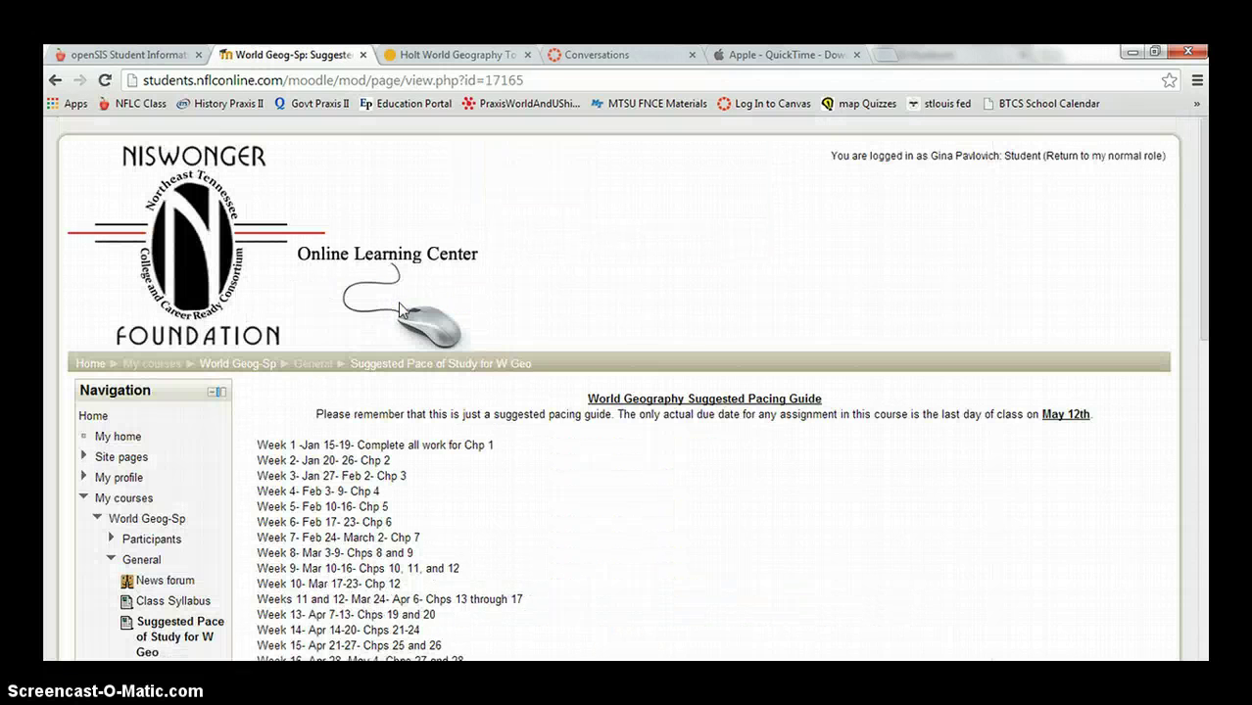
left_click_drag(1203, 268, 1203, 331)
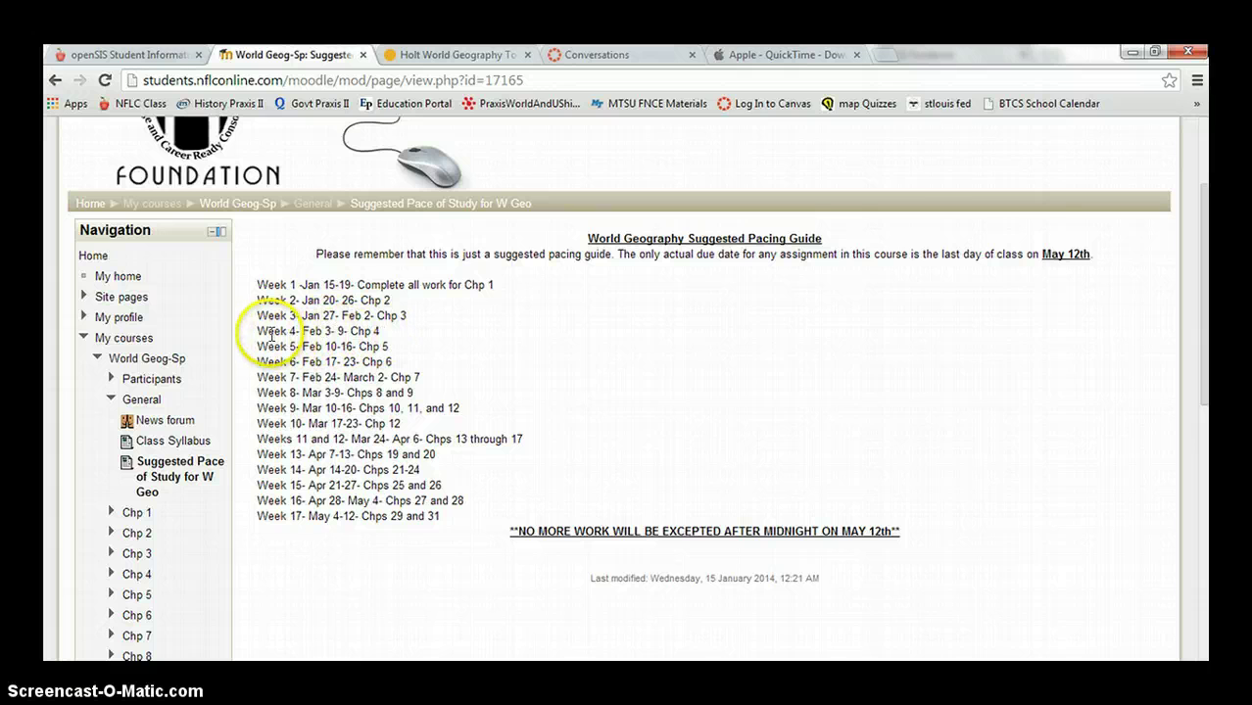
Step: Highlight the Week 4 and Week 6 entries in the pacing guide, and return to the course page
left_click_drag(267, 332, 386, 333)
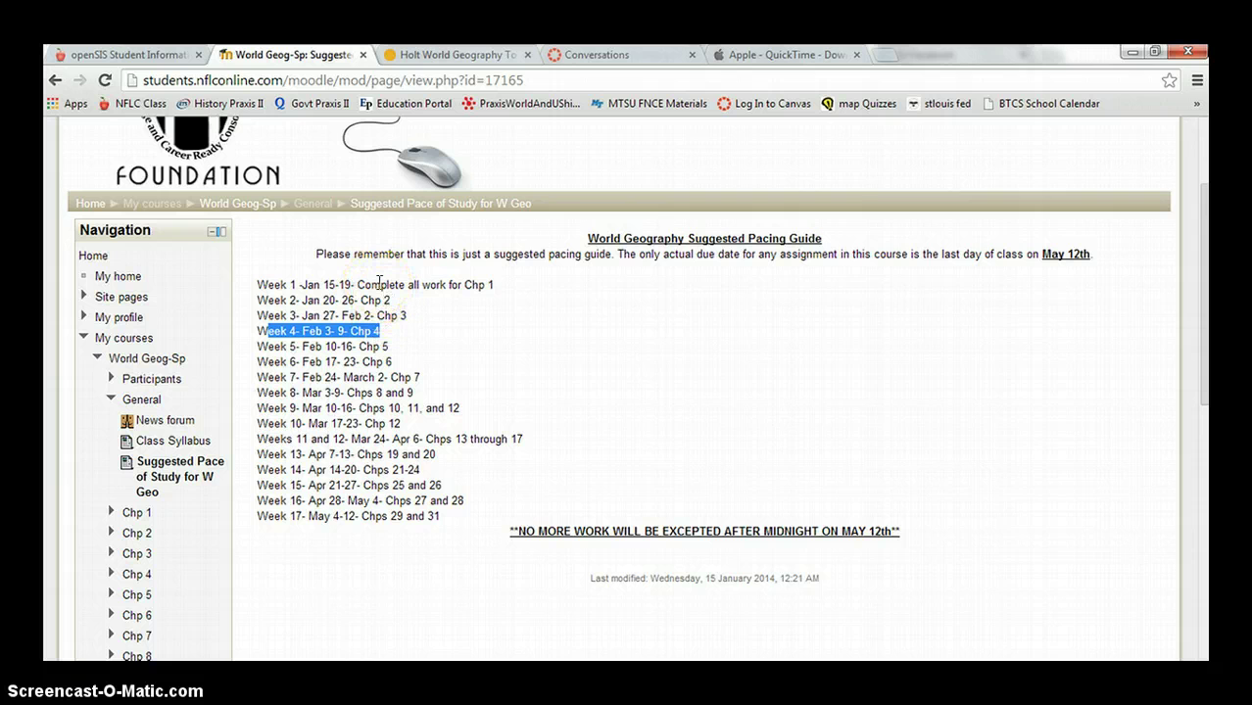
left_click(383, 333)
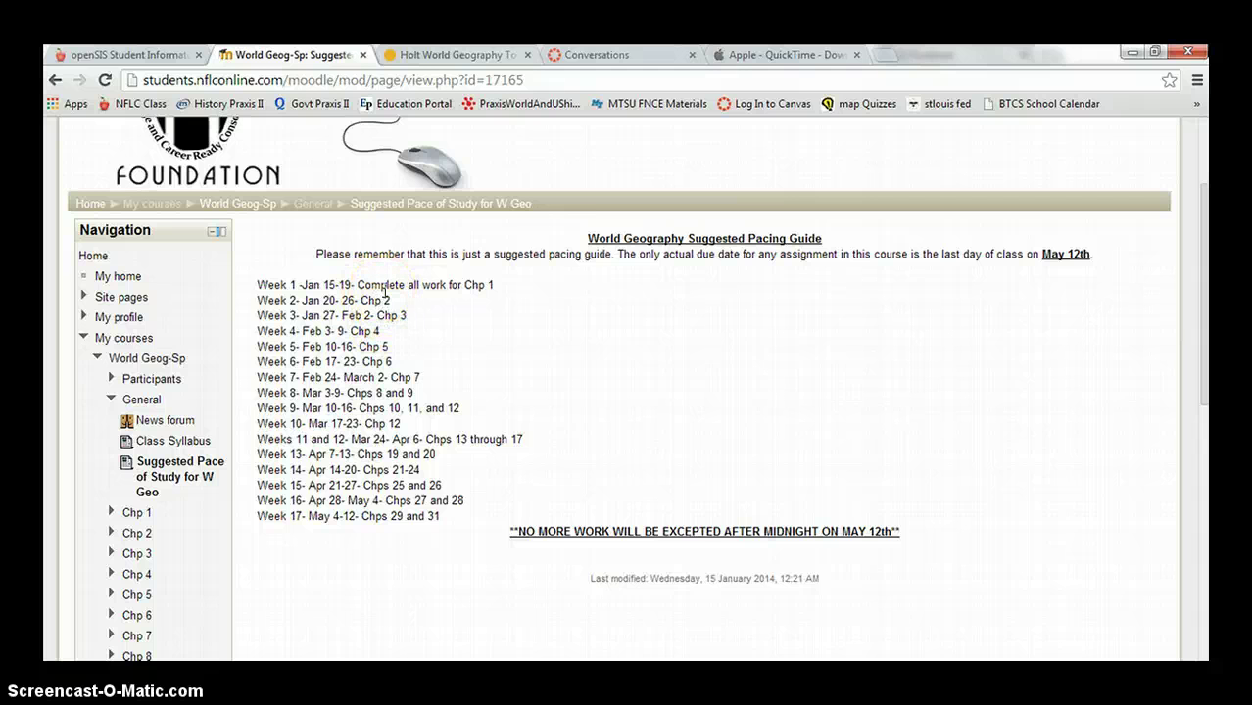
left_click(388, 363)
left_click_drag(388, 363, 265, 363)
left_click(409, 370)
key("alt+Left")
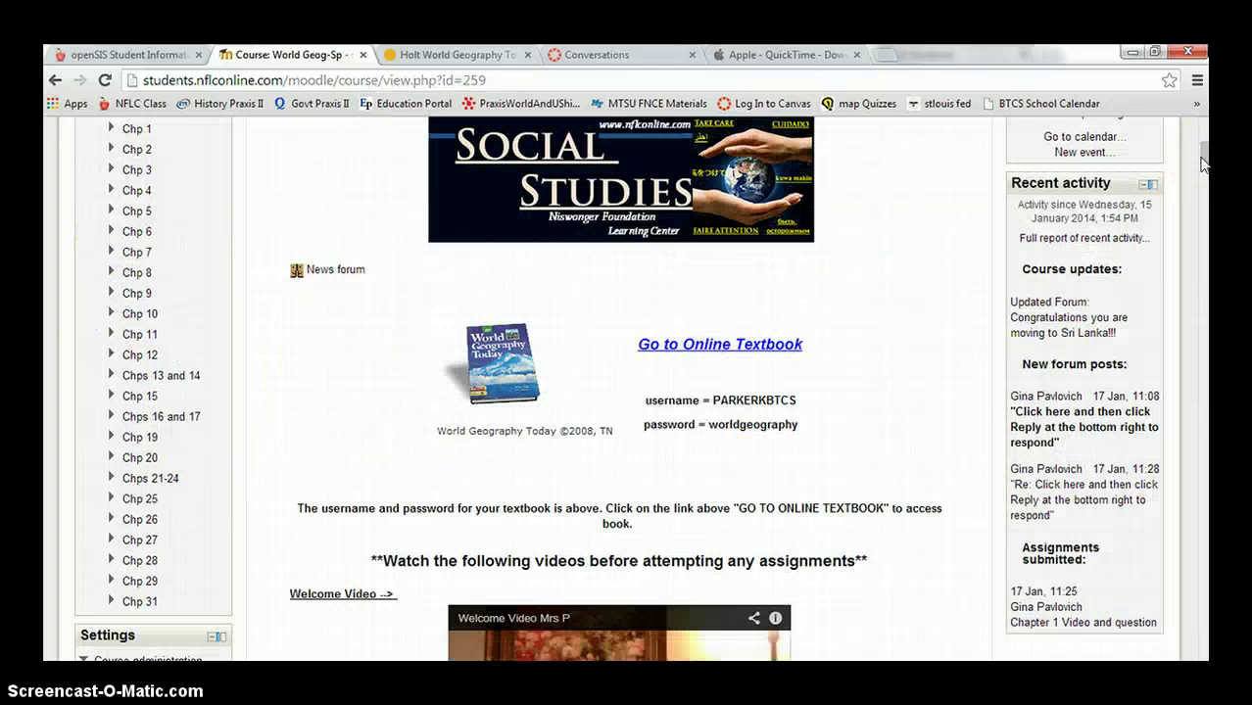